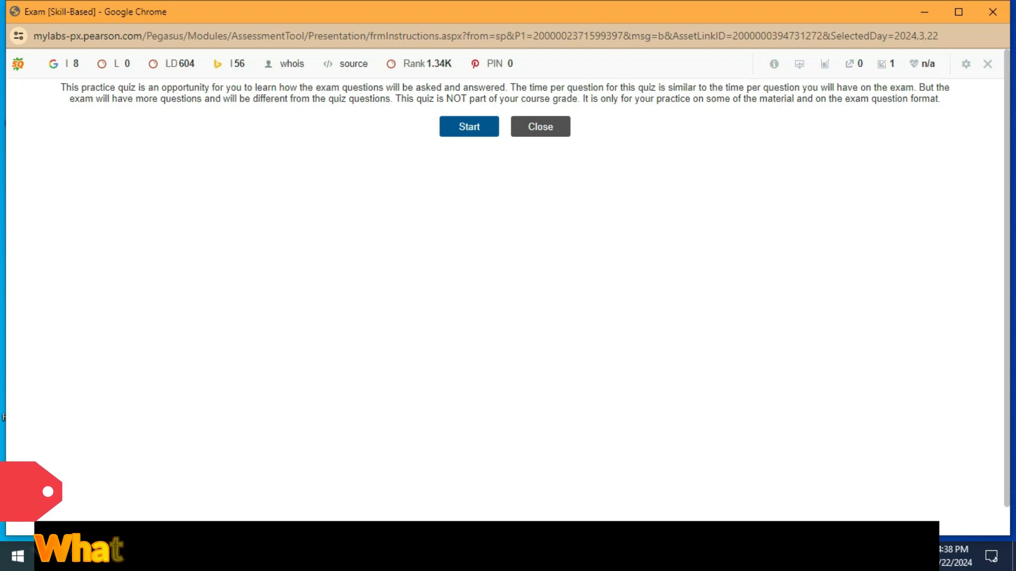
Start the practice quiz and maximize its window
click(469, 127)
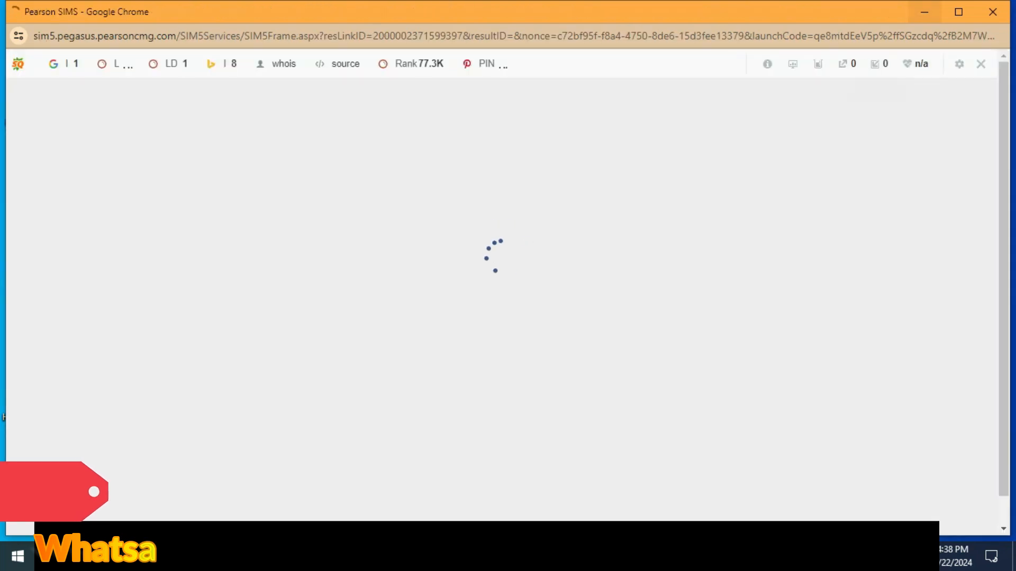
click(958, 11)
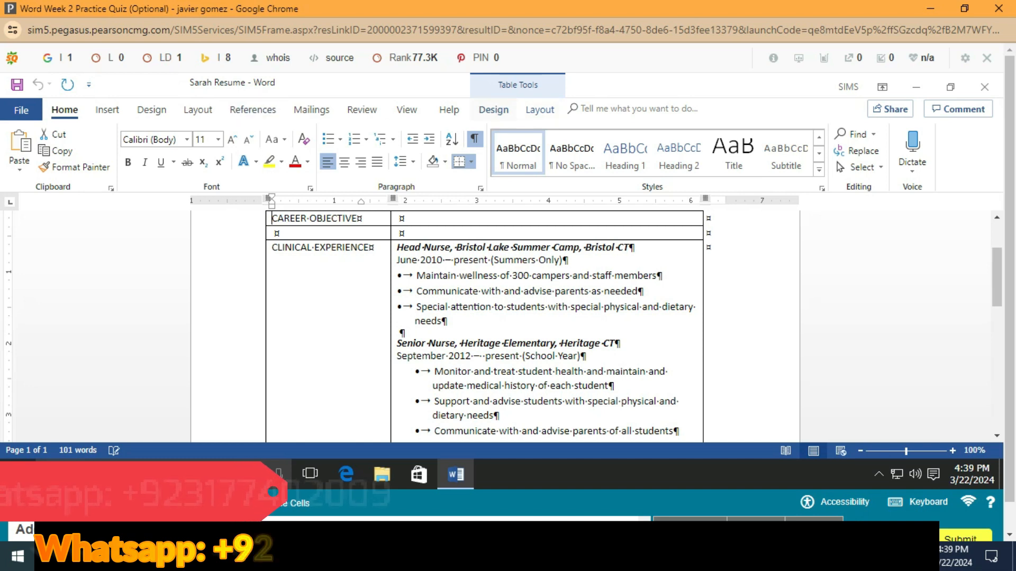
Insert a table row above the CAREER OBJECTIVE row and merge the new row's cells
click(540, 109)
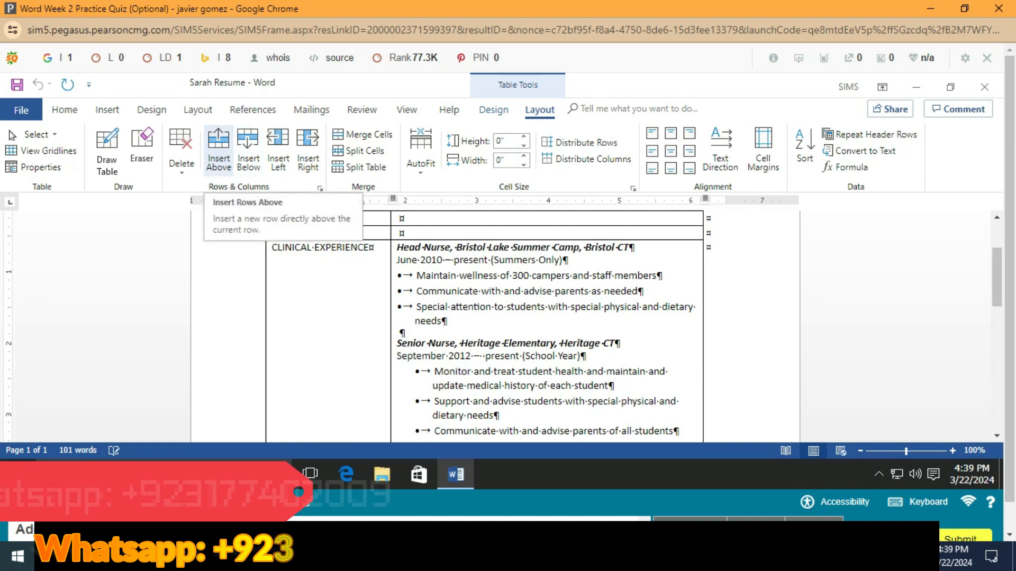
click(218, 153)
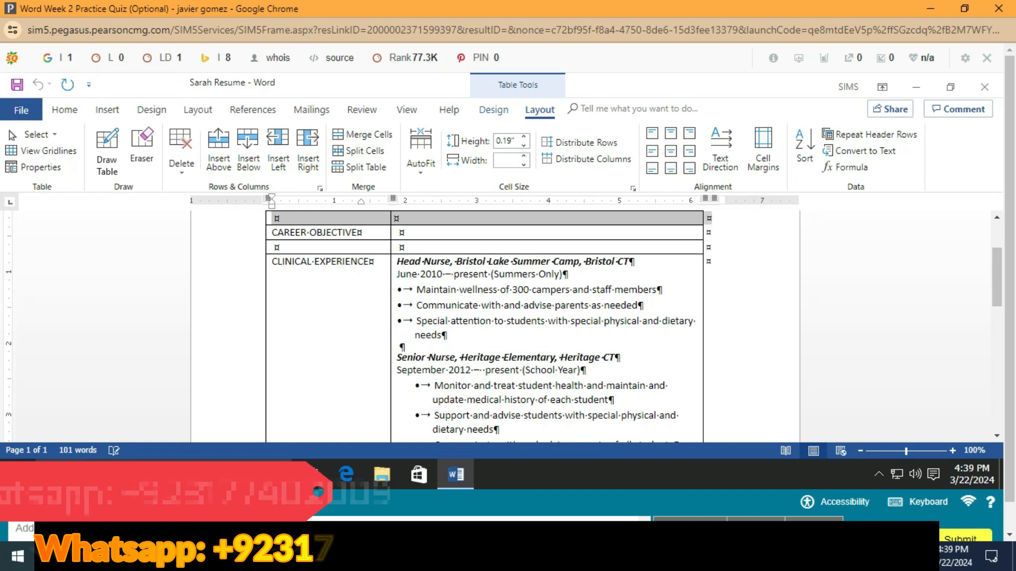
drag(1009, 279, 1009, 308)
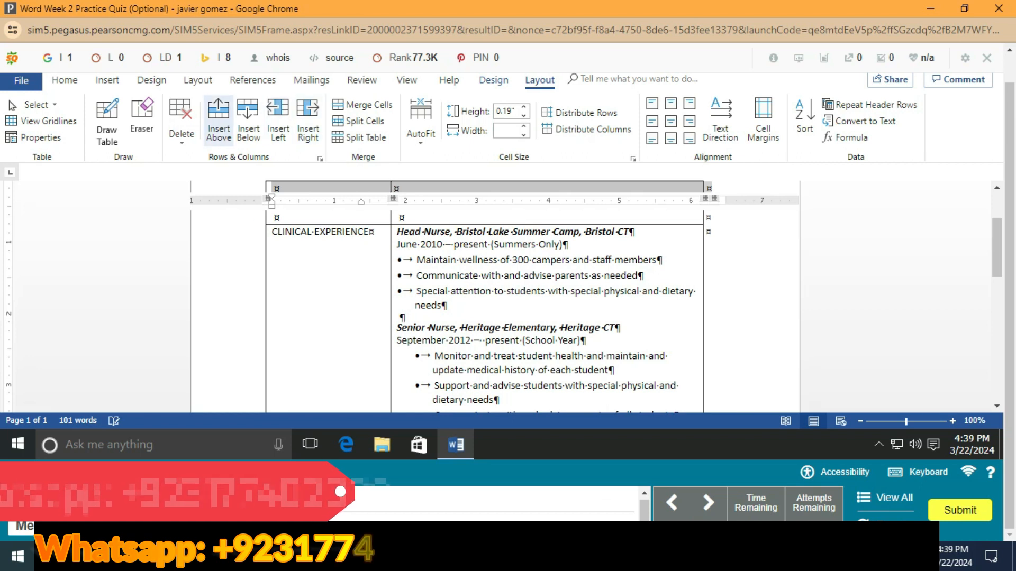
click(365, 105)
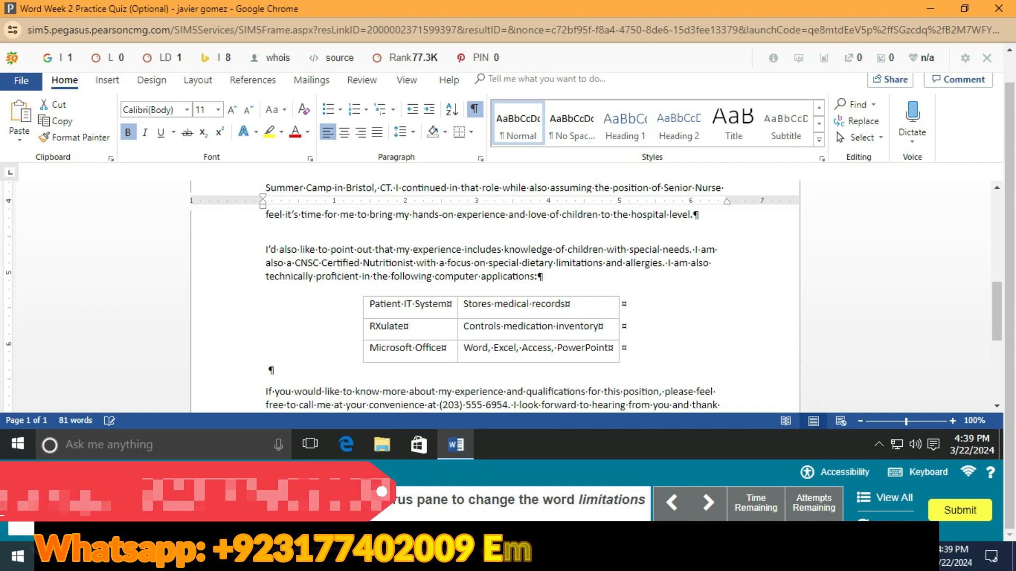
Replace the word "limitations" with "restrictions" using the Thesaurus and close the Thesaurus pane
double_click(579, 263)
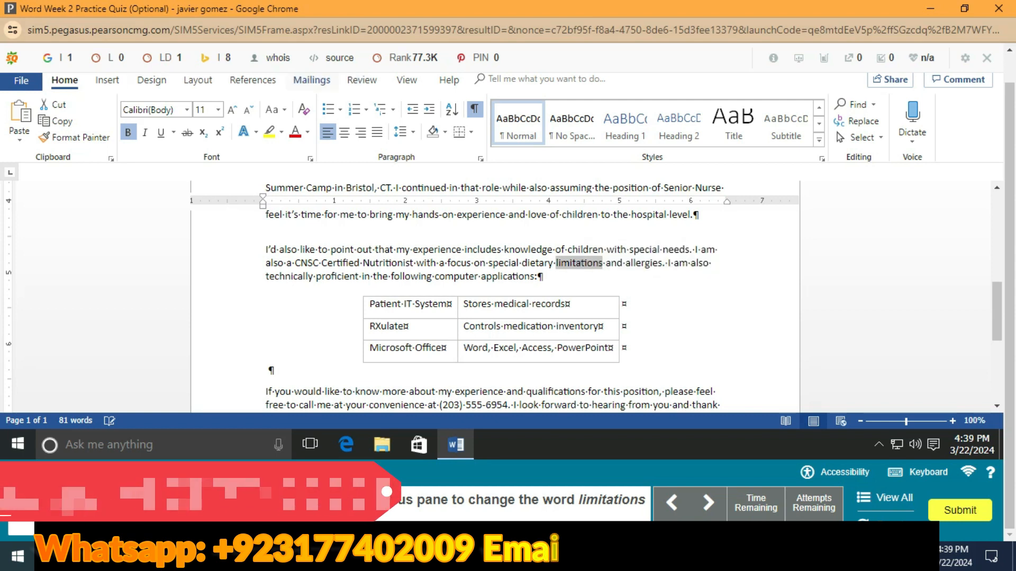
click(362, 80)
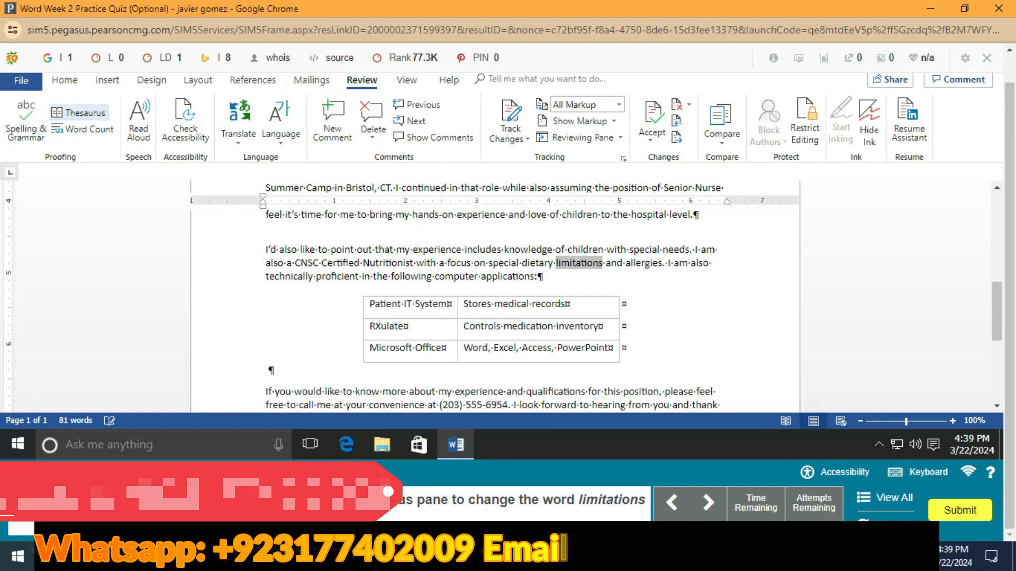
click(80, 113)
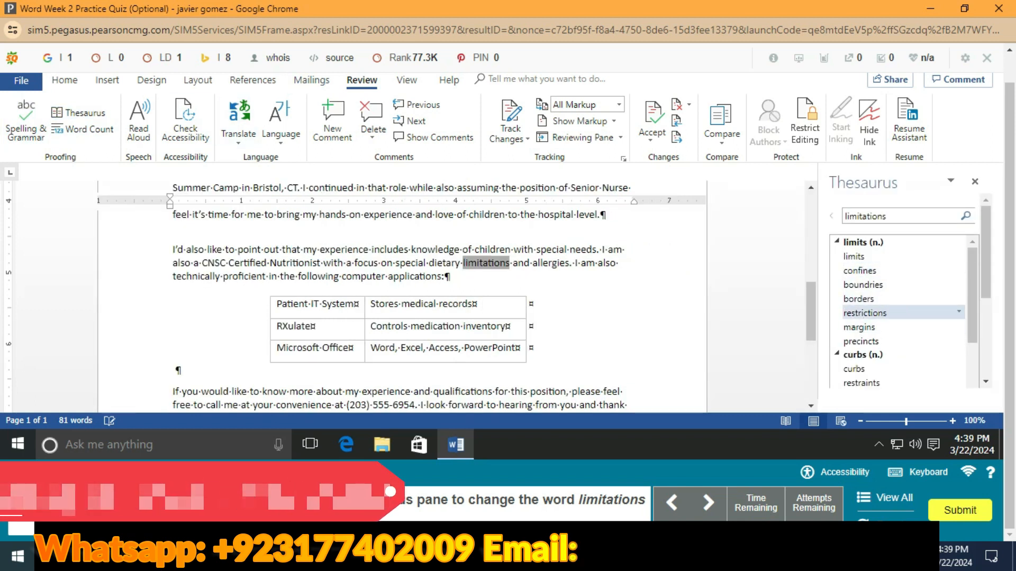
click(958, 312)
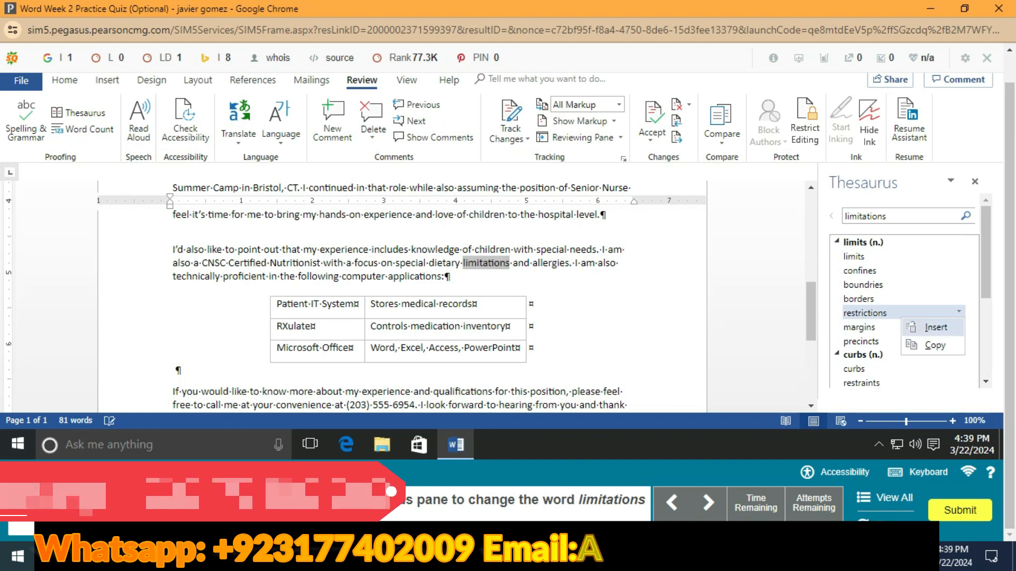
click(933, 328)
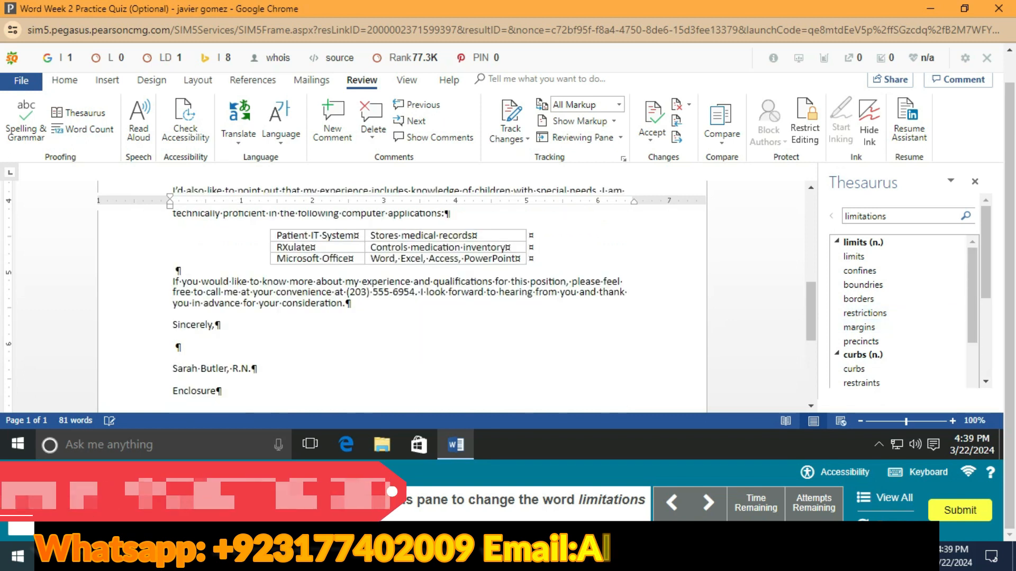
click(974, 181)
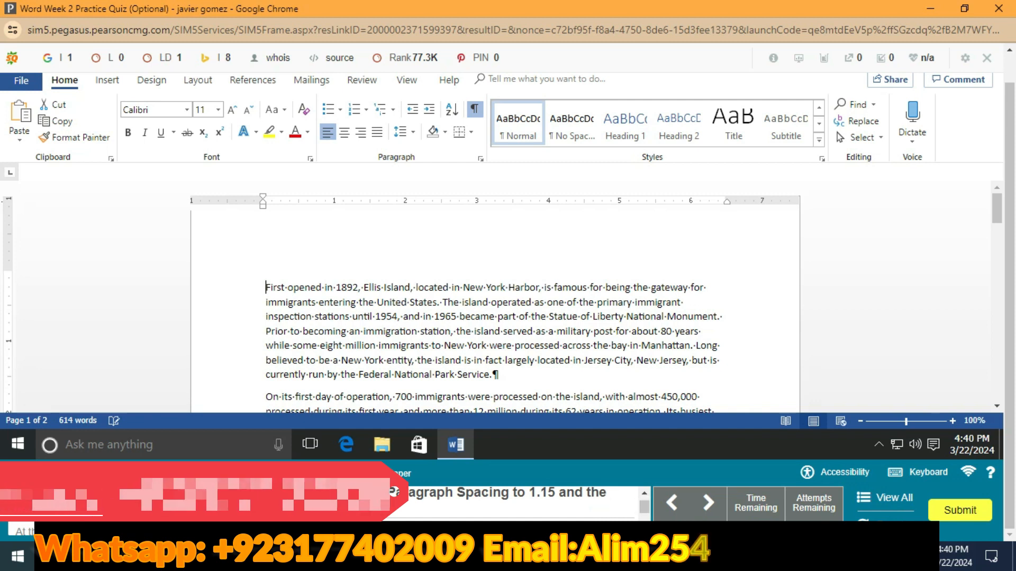
Set the line spacing of the whole document to 1.15 and the spacing after its paragraphs to 12 pt
key(ctrl+a)
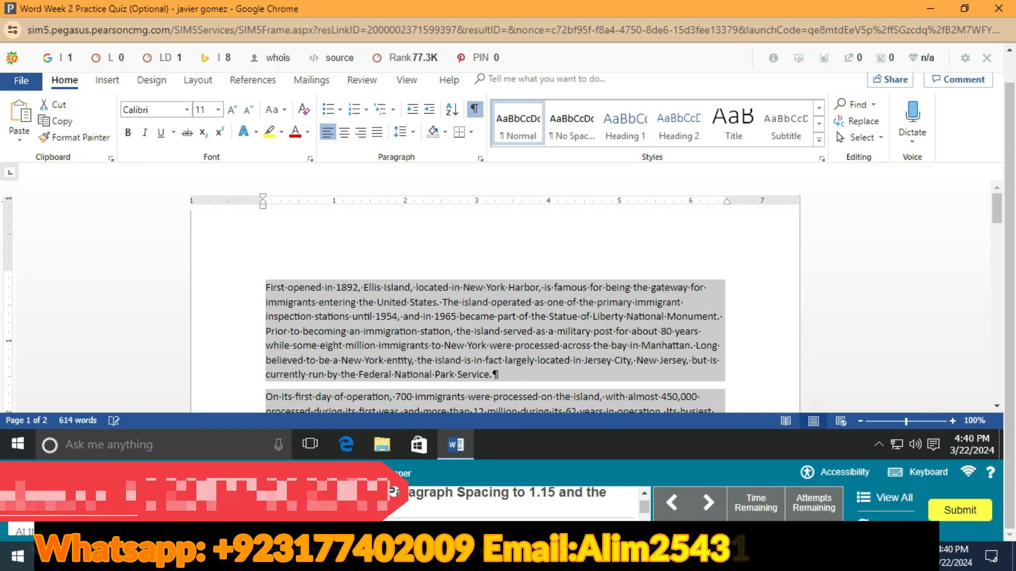
click(405, 132)
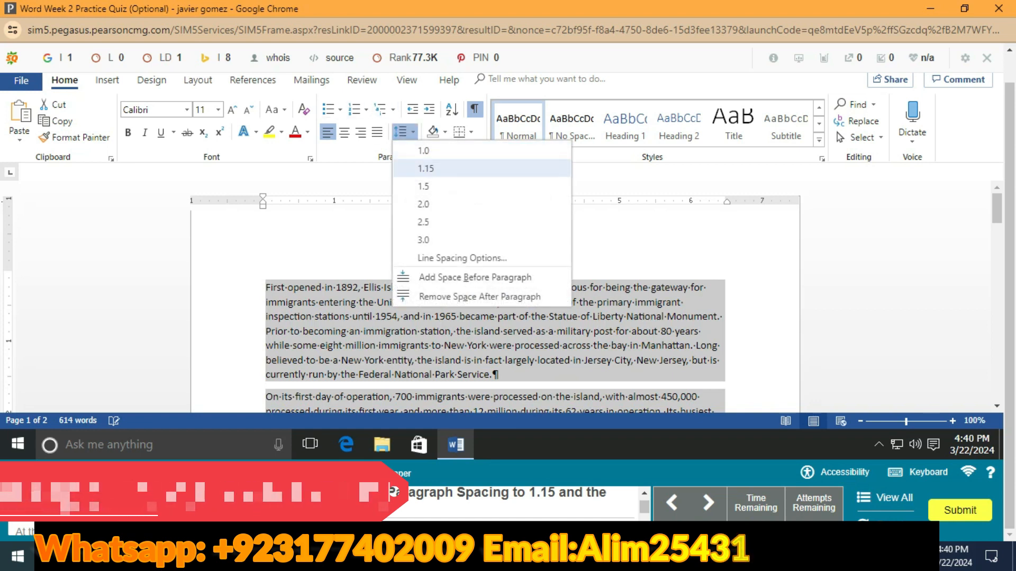
click(426, 168)
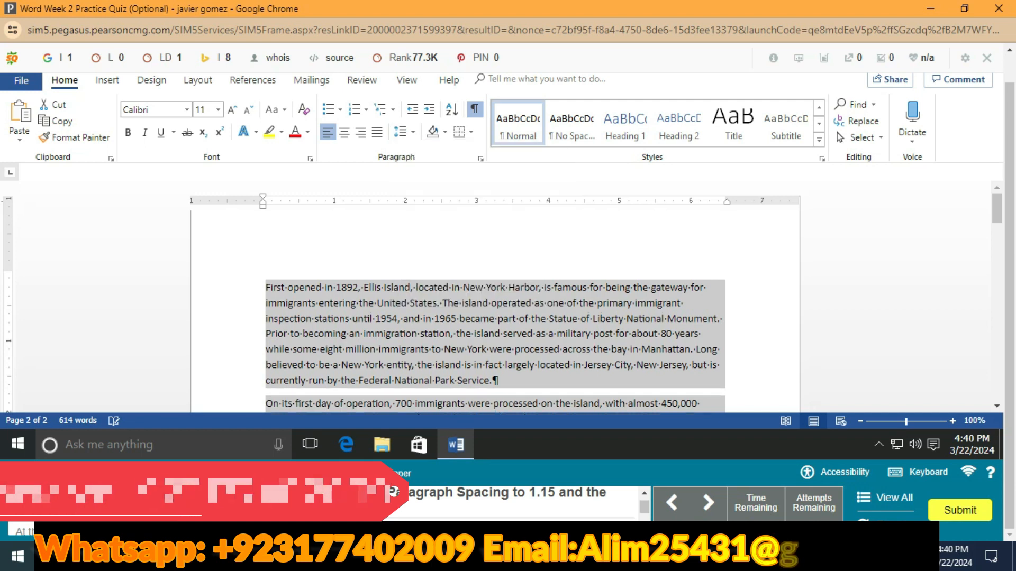
click(407, 80)
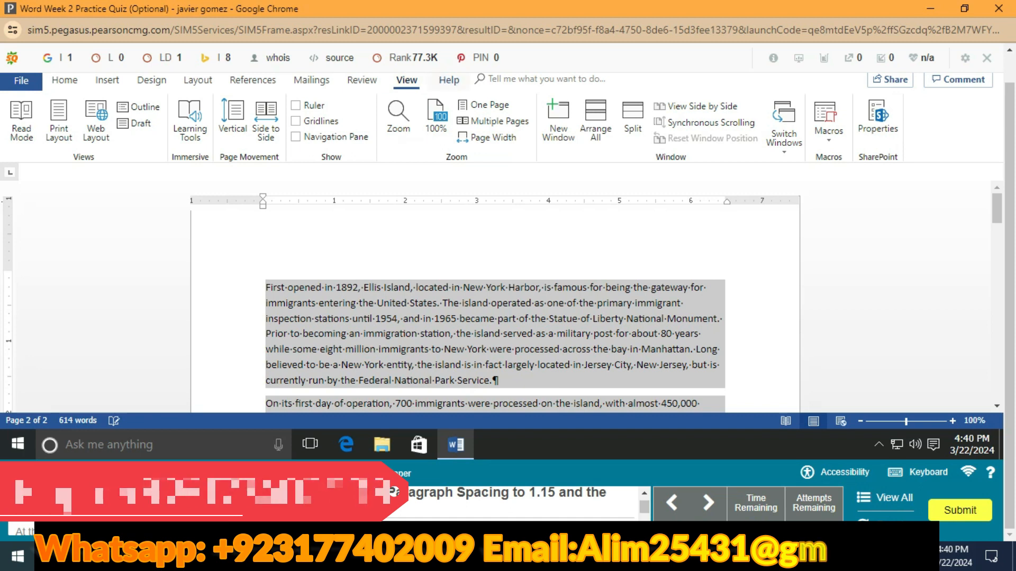
click(448, 80)
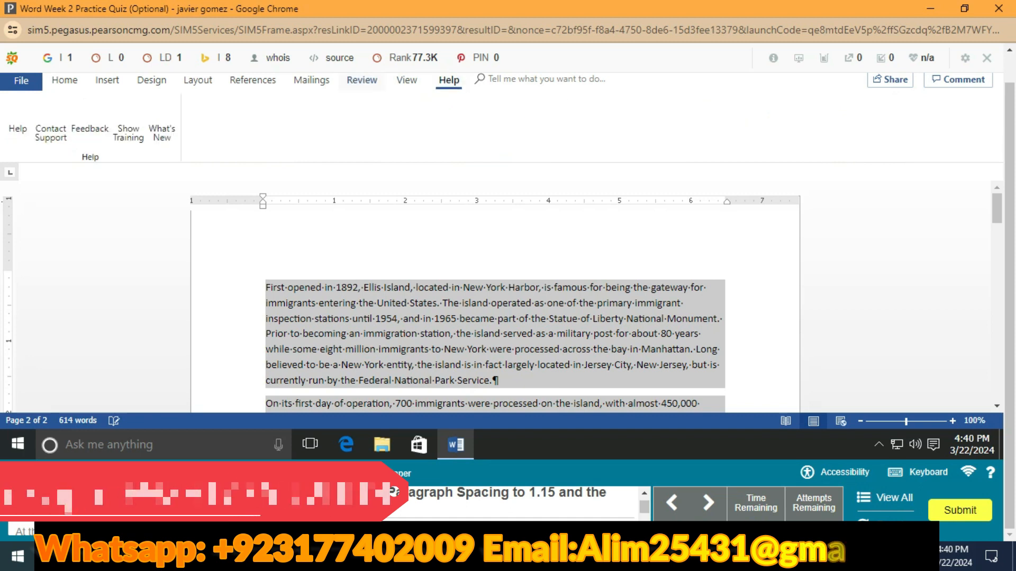
click(311, 80)
click(198, 80)
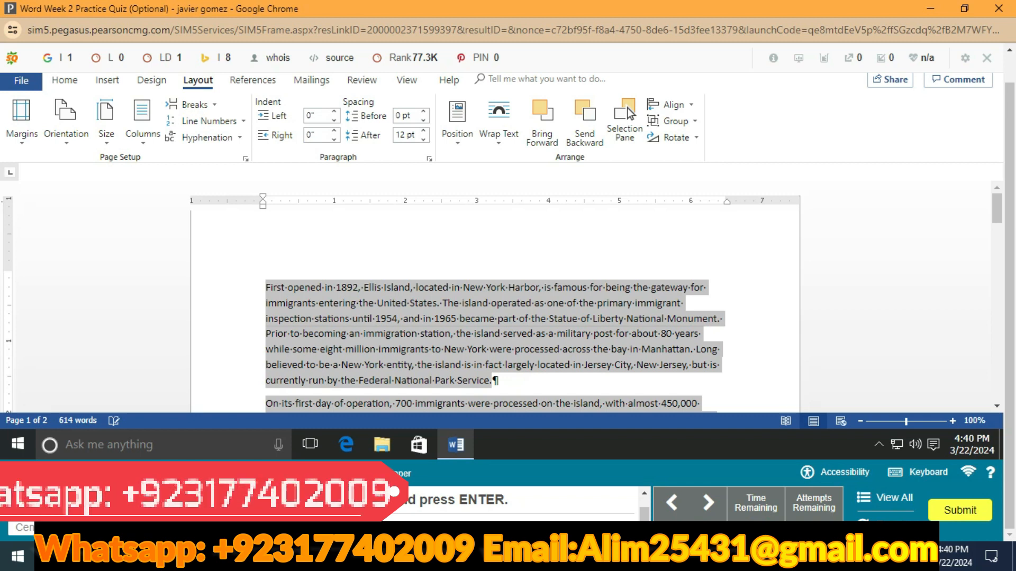
Begin a title at the very start of the document, before "First opened", with the text "The Hi"
key(ctrl+Home)
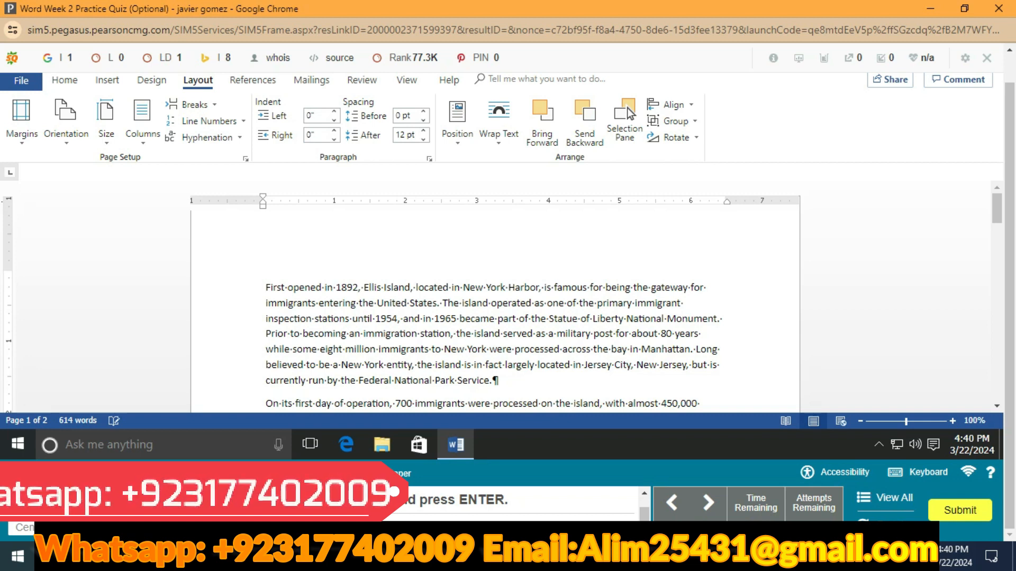
text(The )
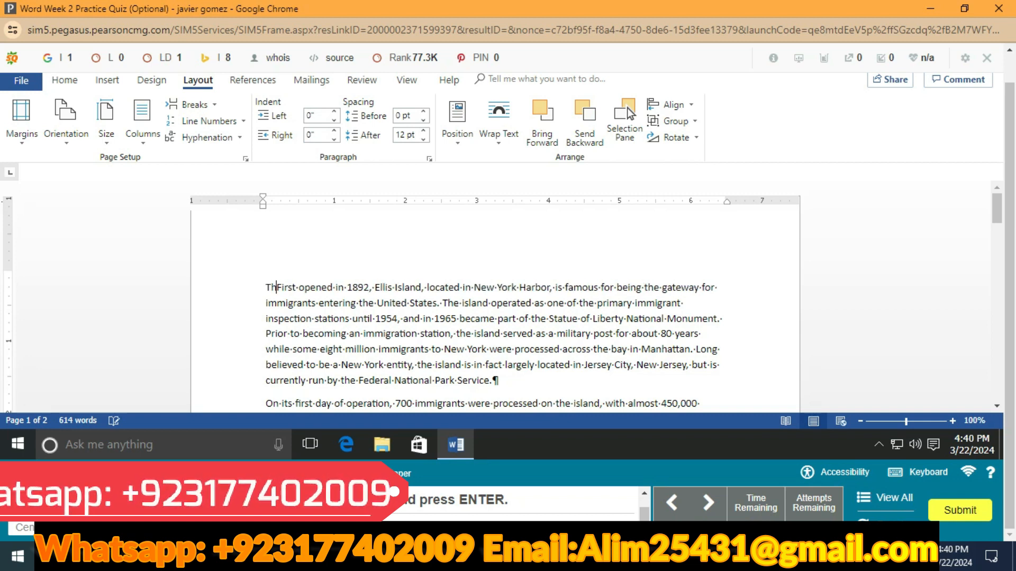
text(h)
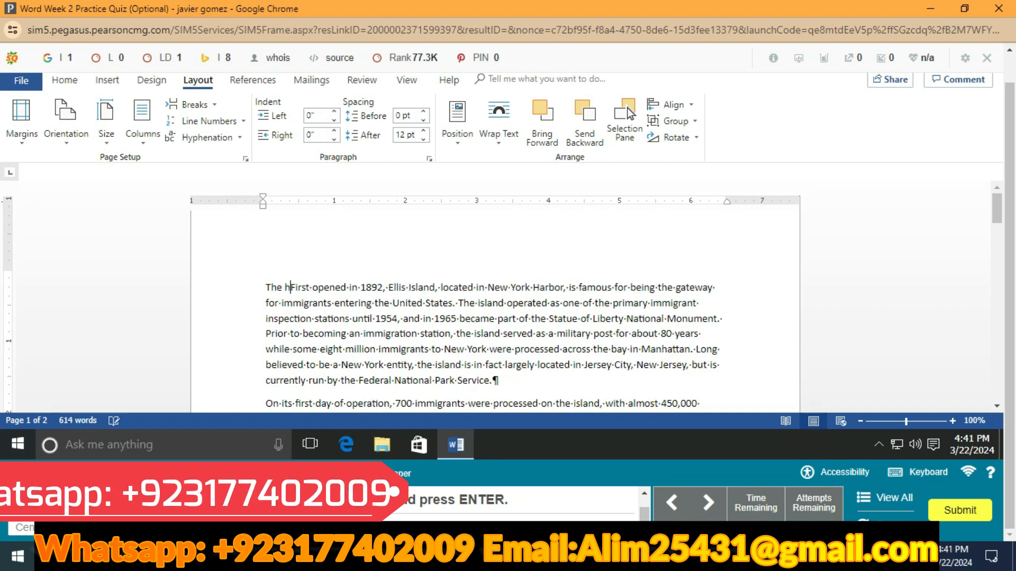
key(BackSpace)
text(H)
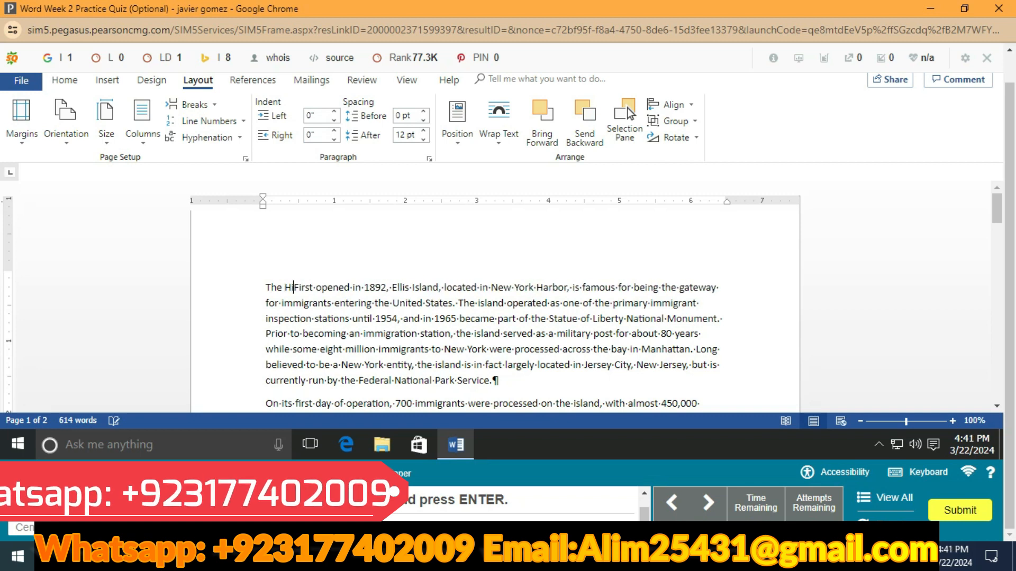
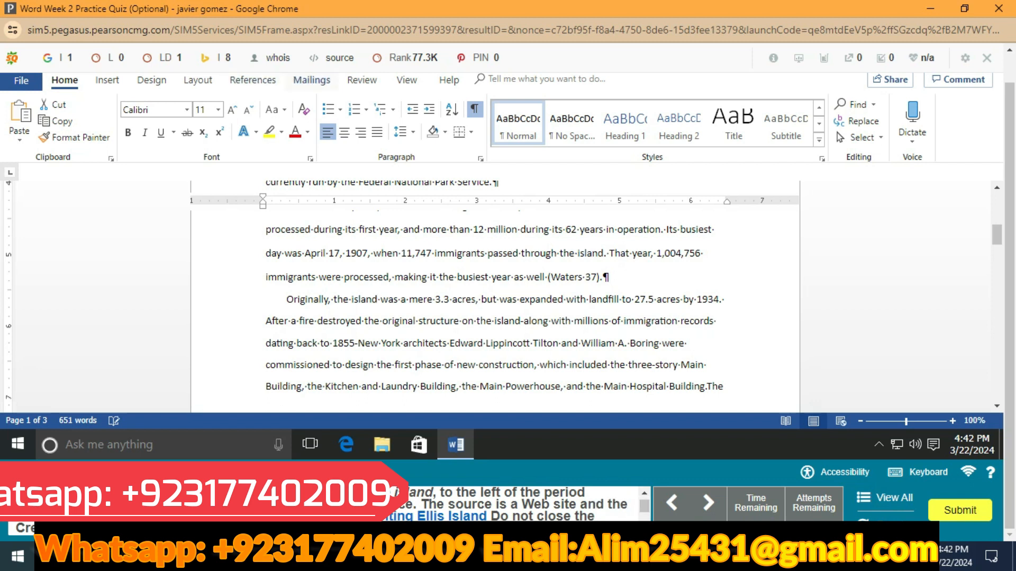
Try to add a new citation source at the word "island" in the paragraph beginning "Originally"
click(312, 80)
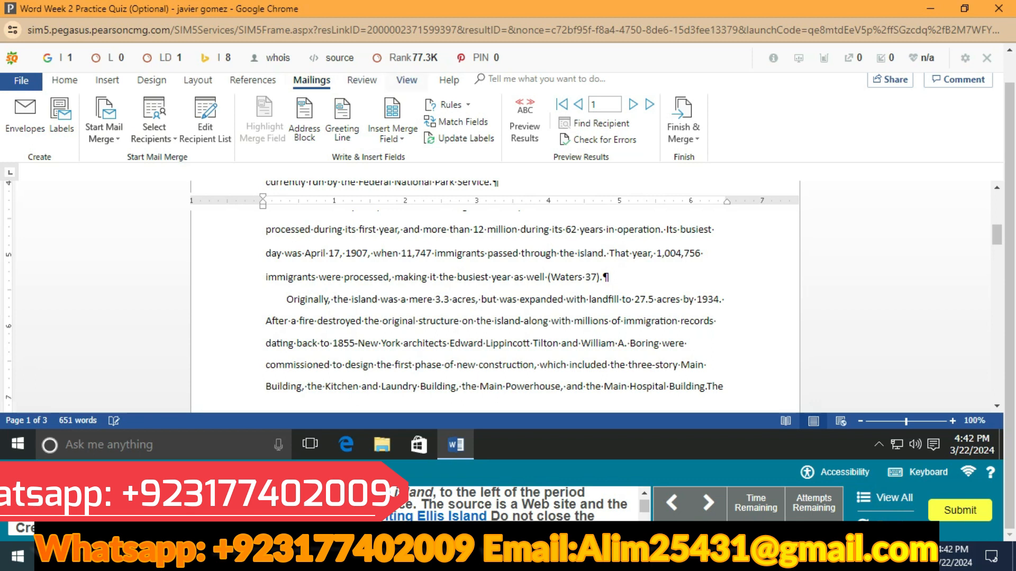
click(362, 80)
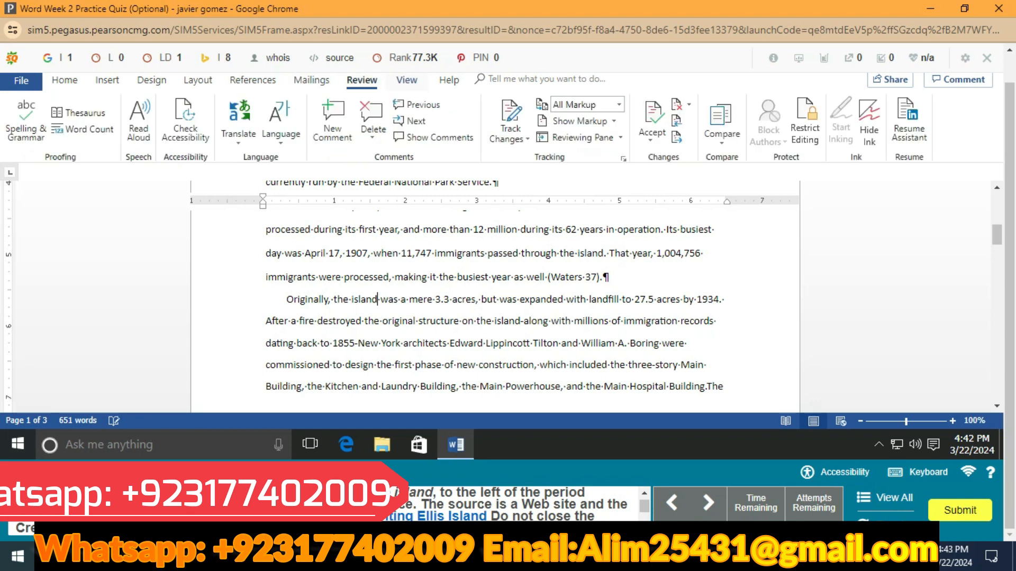
click(406, 79)
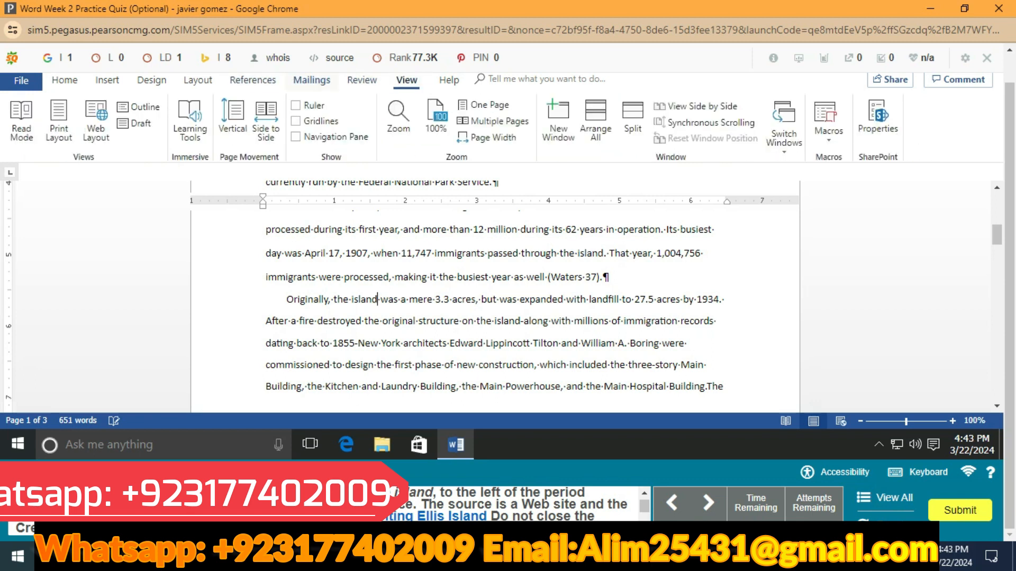
click(253, 79)
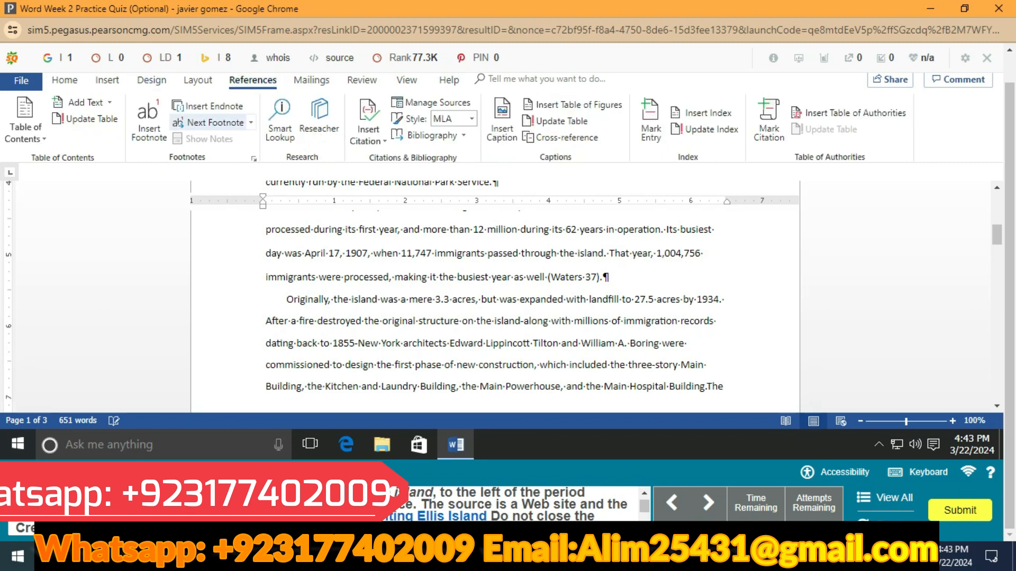
click(368, 123)
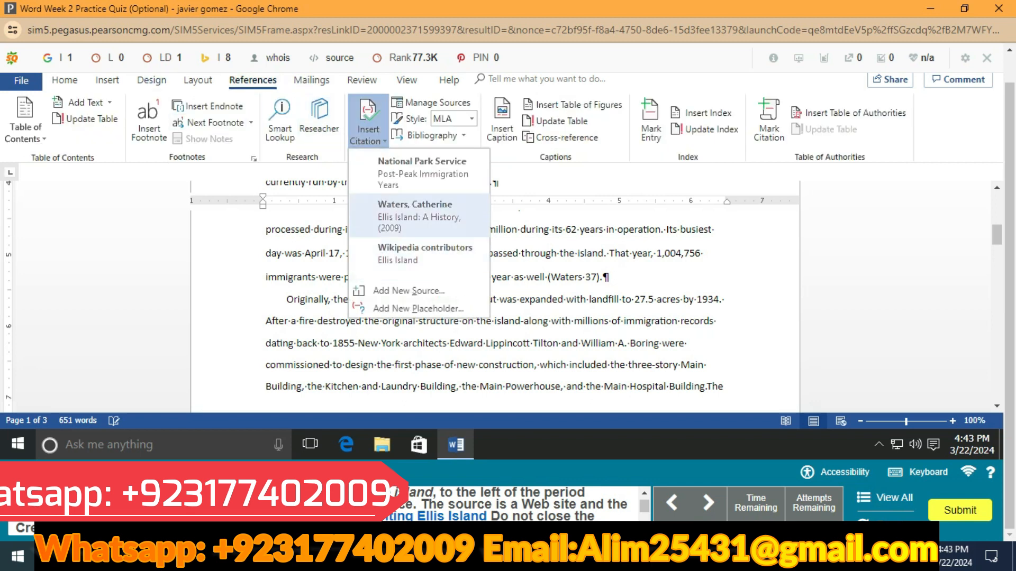
click(409, 290)
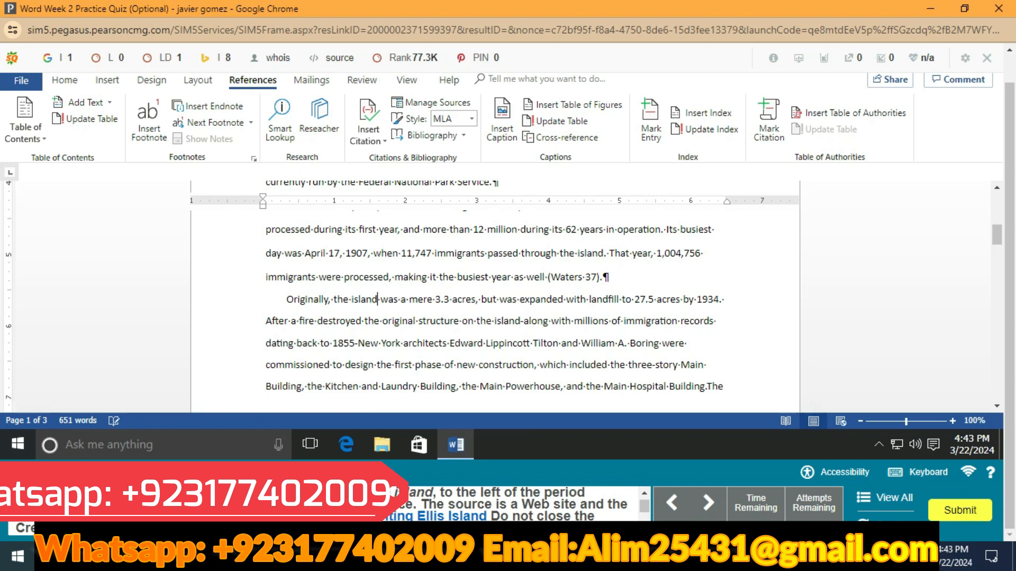
Leave the citation task and move on to the next quiz question
scroll(495, 312, down, 3)
scroll(495, 312, up, 3)
double_click(353, 299)
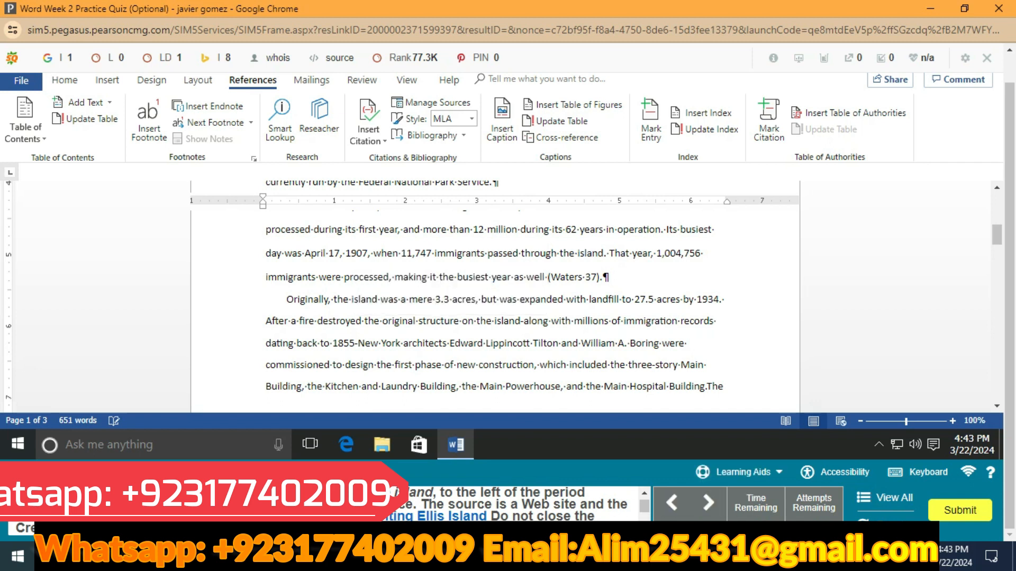
click(709, 503)
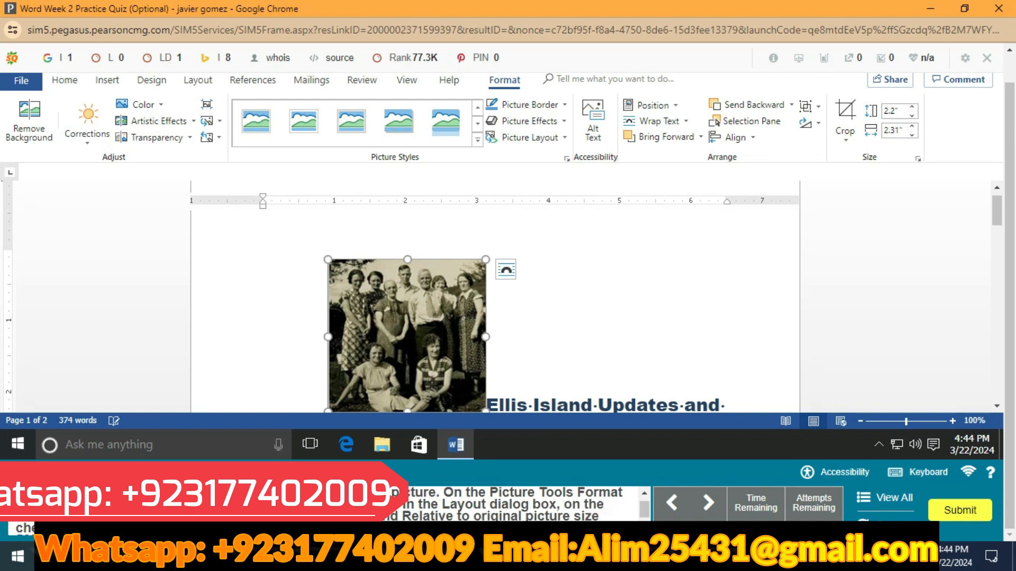
Scale the family picture's height to 50% with the aspect ratio locked and relative to the original picture size
click(918, 159)
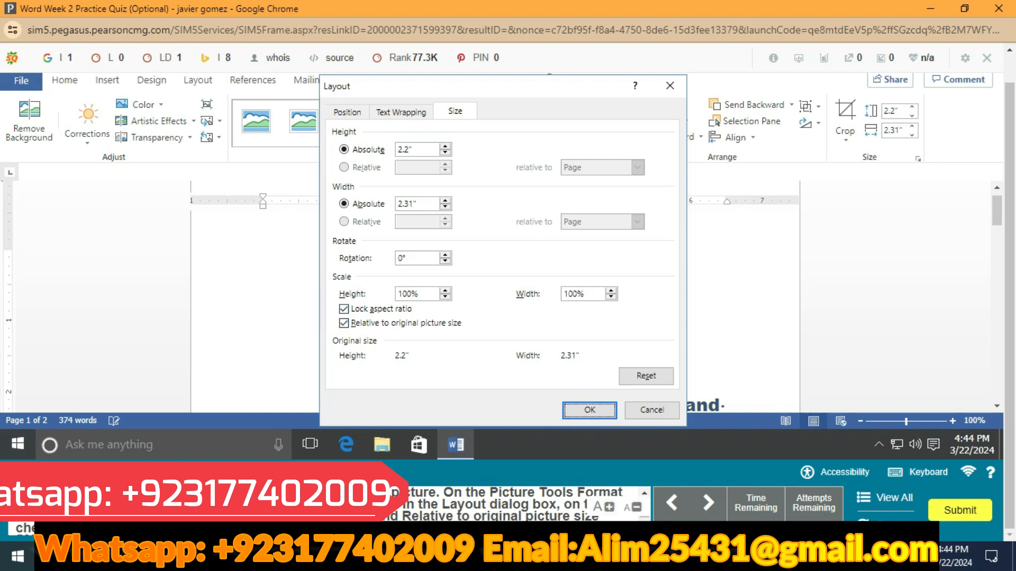
drag(644, 517, 644, 521)
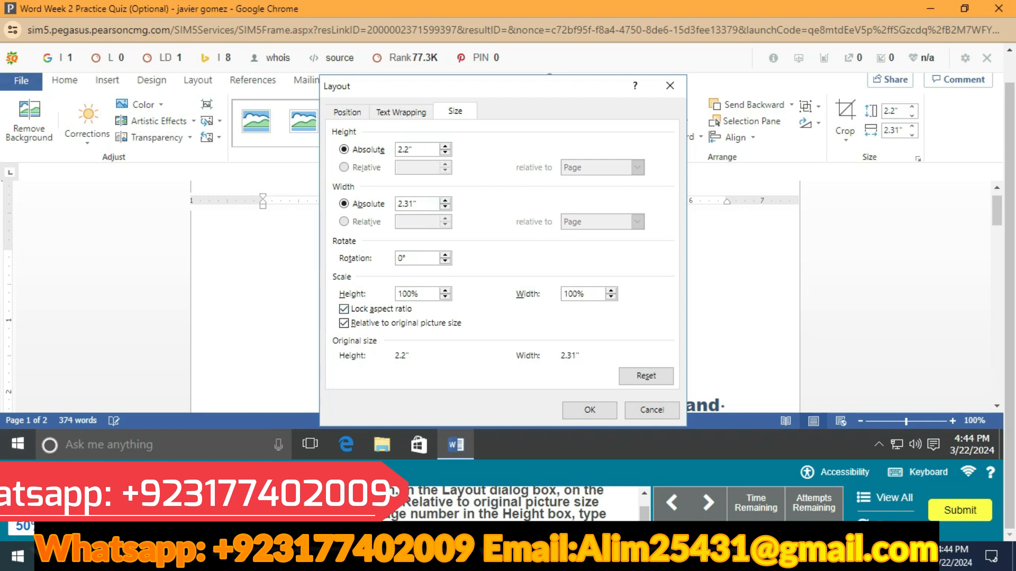
click(418, 294)
key(BackSpace)
key(BackSpace)
key(BackSpace)
key(BackSpace)
text(50)
key(Return)
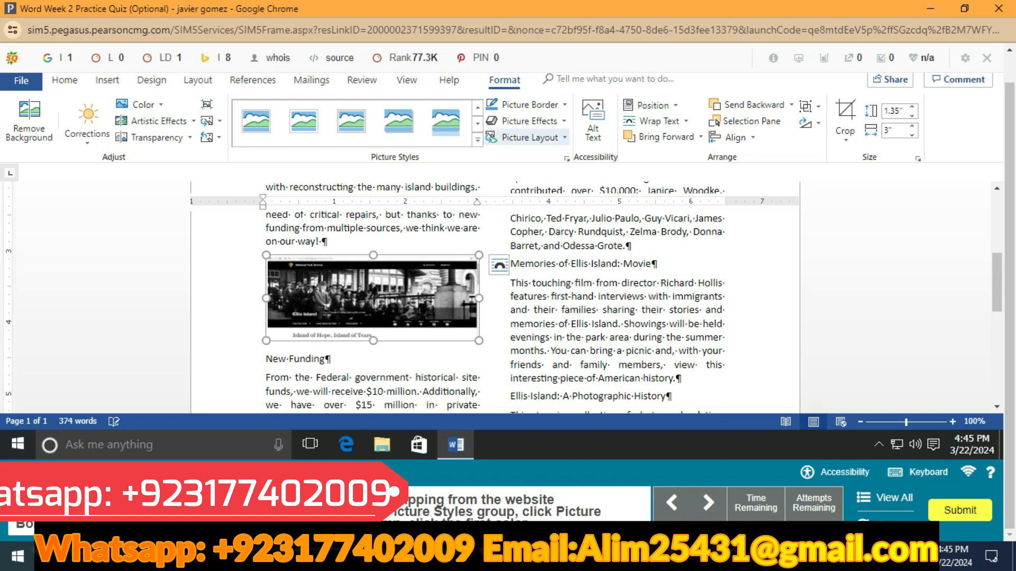
Give the Ellis Island website picture a border in the first theme color of the top row
click(529, 104)
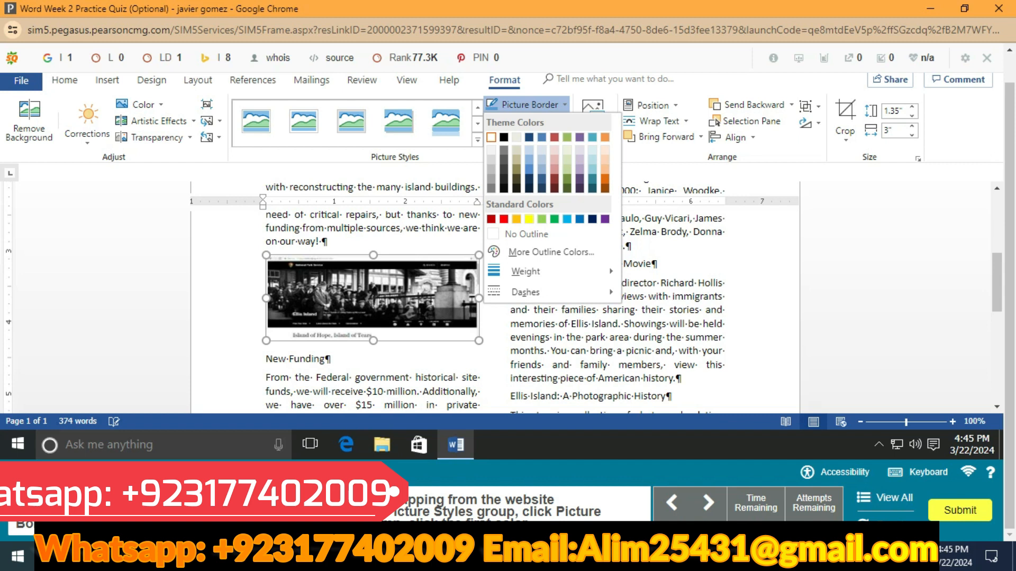
click(491, 137)
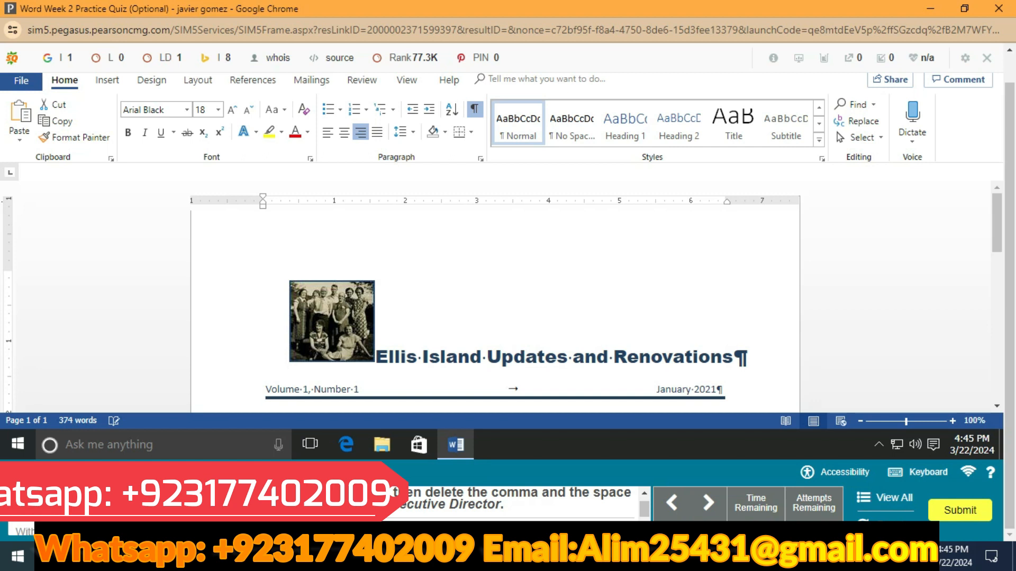
Delete the comma and the space before "Executive Director" in the quotation at the end of the document
scroll(495, 296, down, 10)
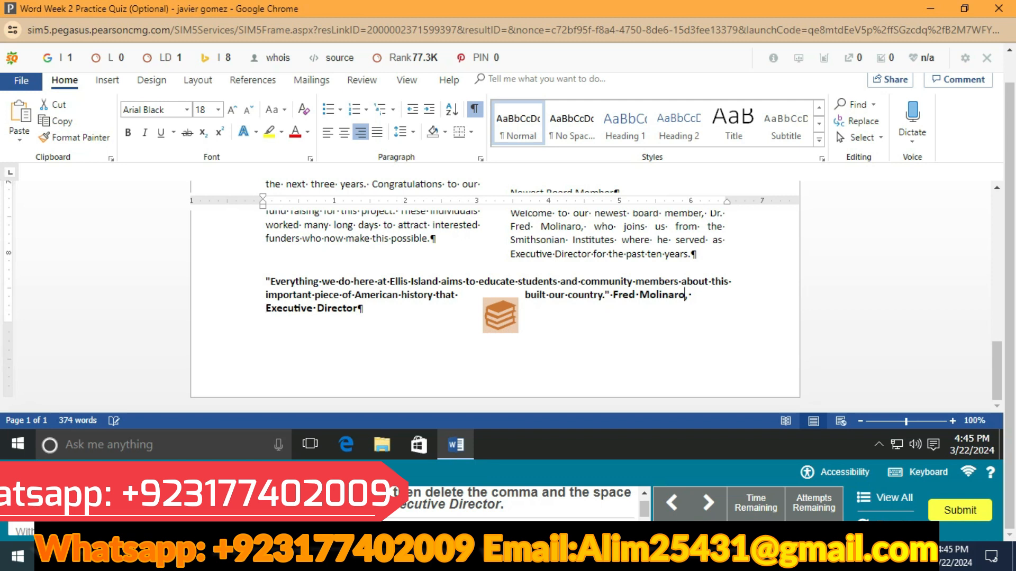
key(Delete)
key(Delete)
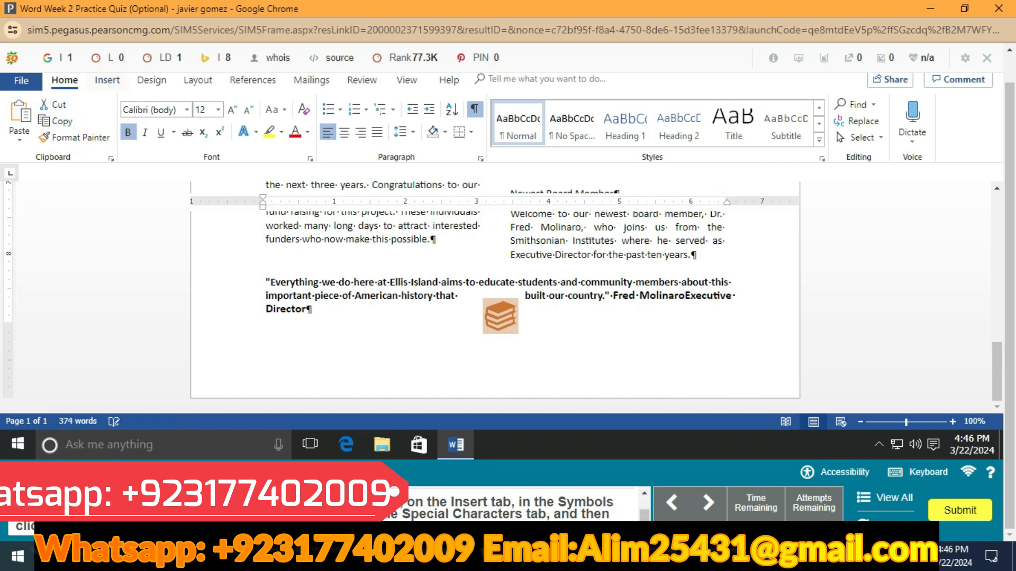
Insert an Em Dash special character directly before "Executive Director" and close the Symbol dialog
click(107, 80)
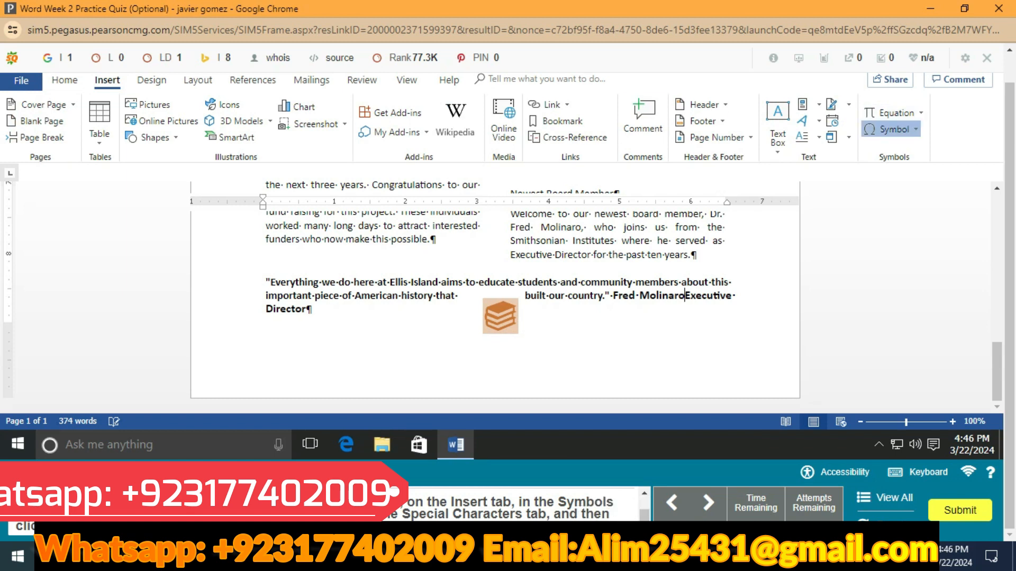
click(894, 129)
click(908, 244)
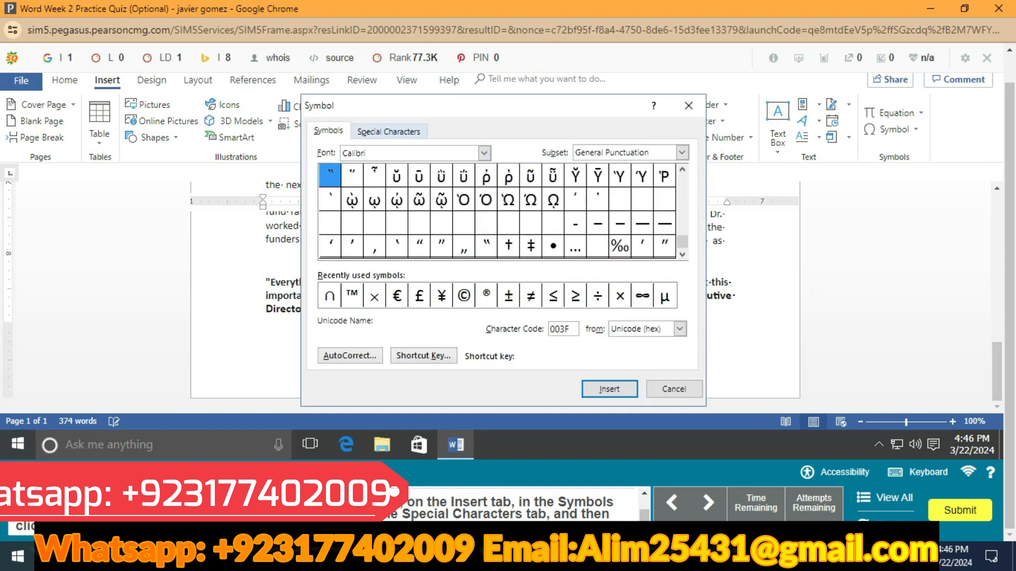
click(389, 132)
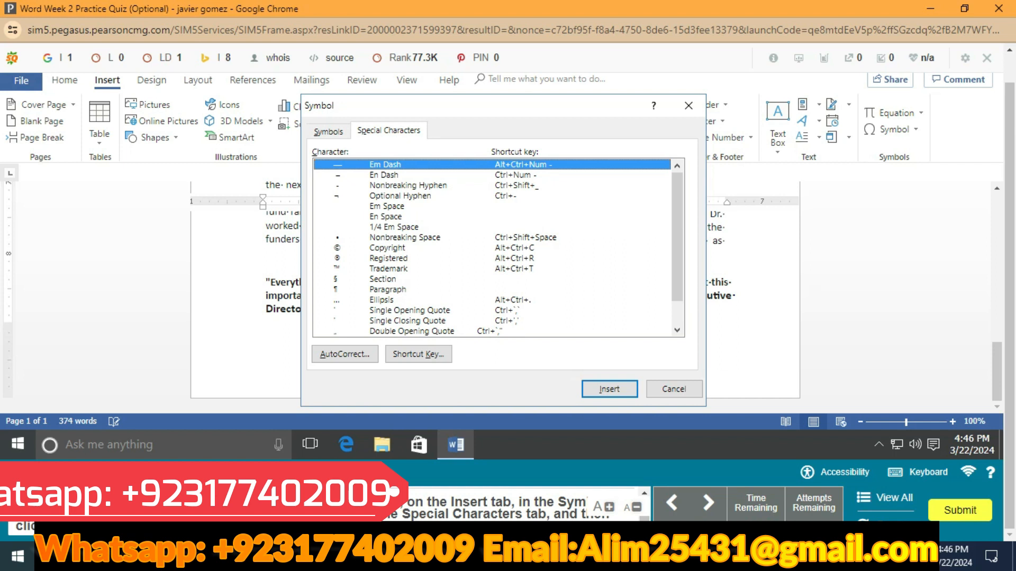
click(609, 389)
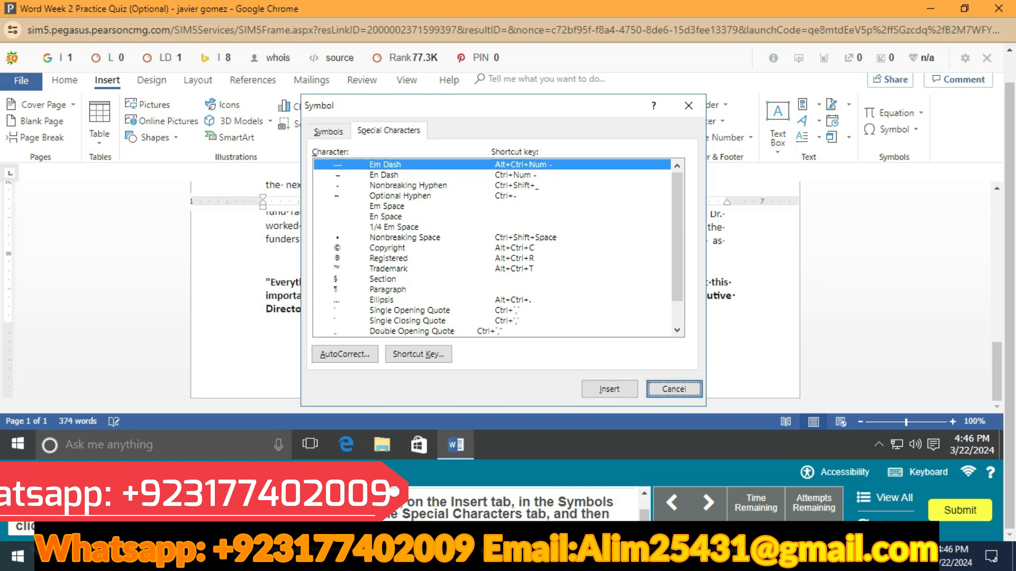
click(674, 389)
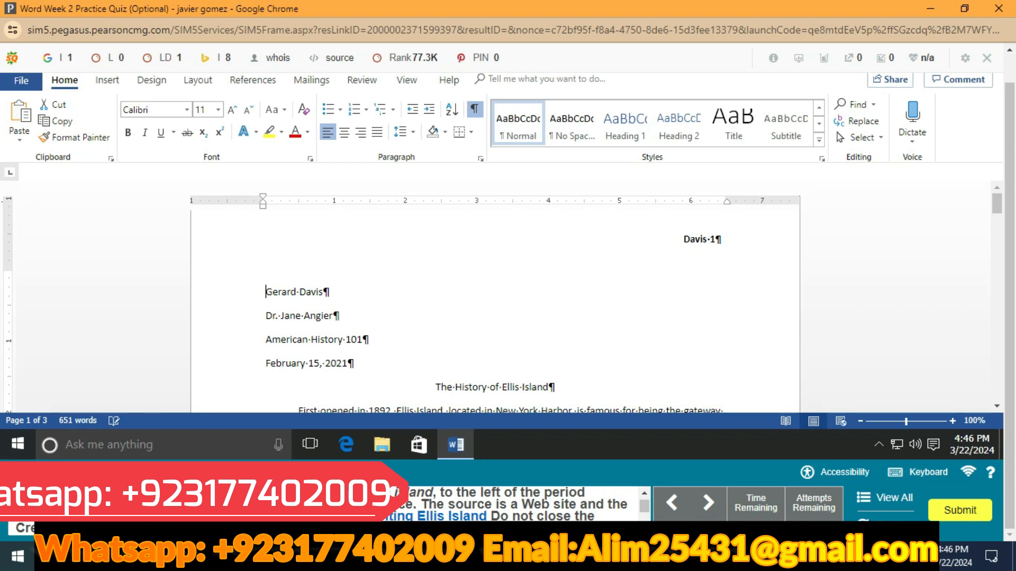
Try placing the insertion point after "island" in the first sentence of the paragraph beginning "Originally"
scroll(495, 296, down, 5)
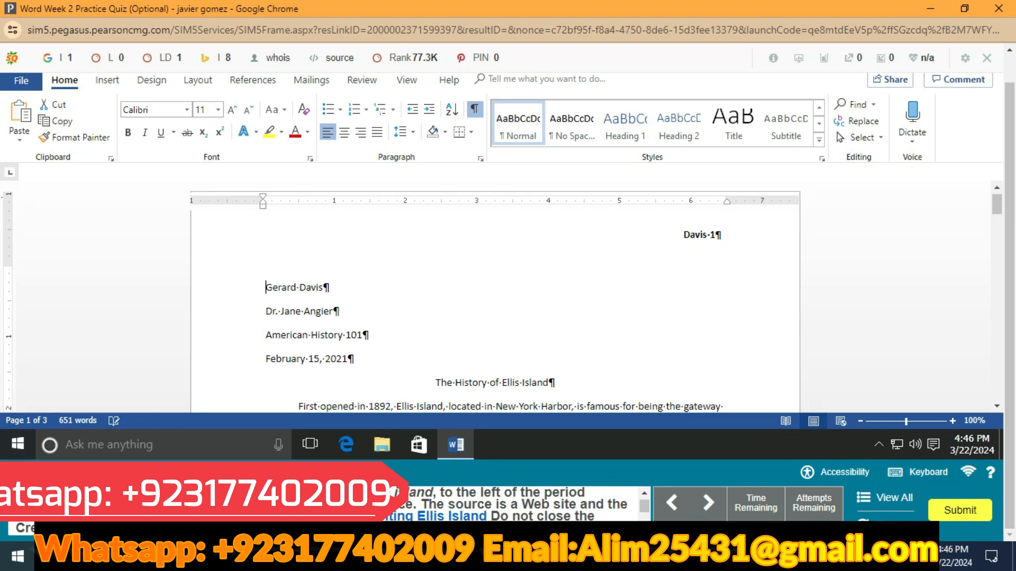
scroll(496, 297, down, 3)
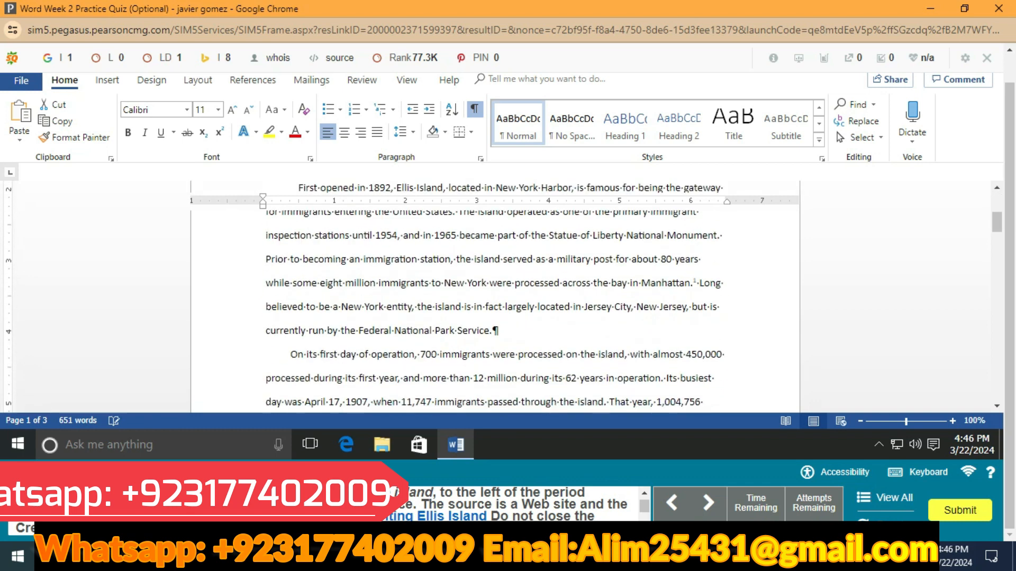
scroll(495, 296, up, 3)
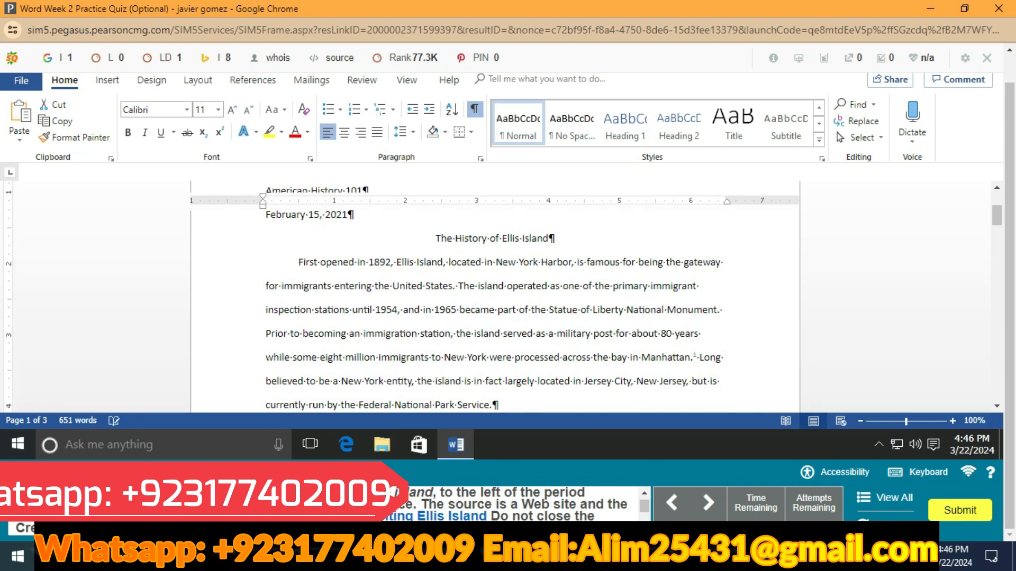
scroll(496, 296, down, 3)
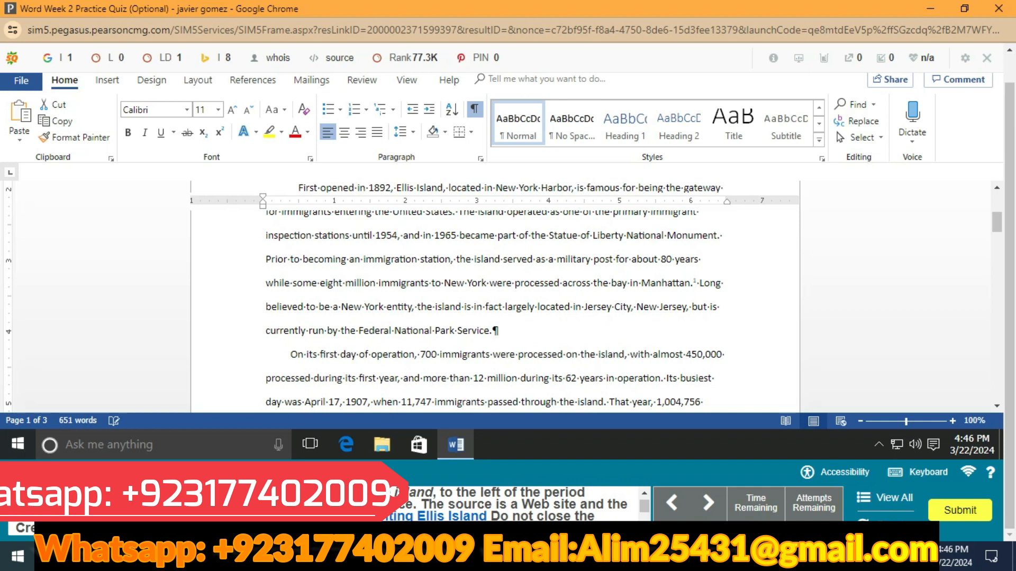
scroll(495, 296, down, 6)
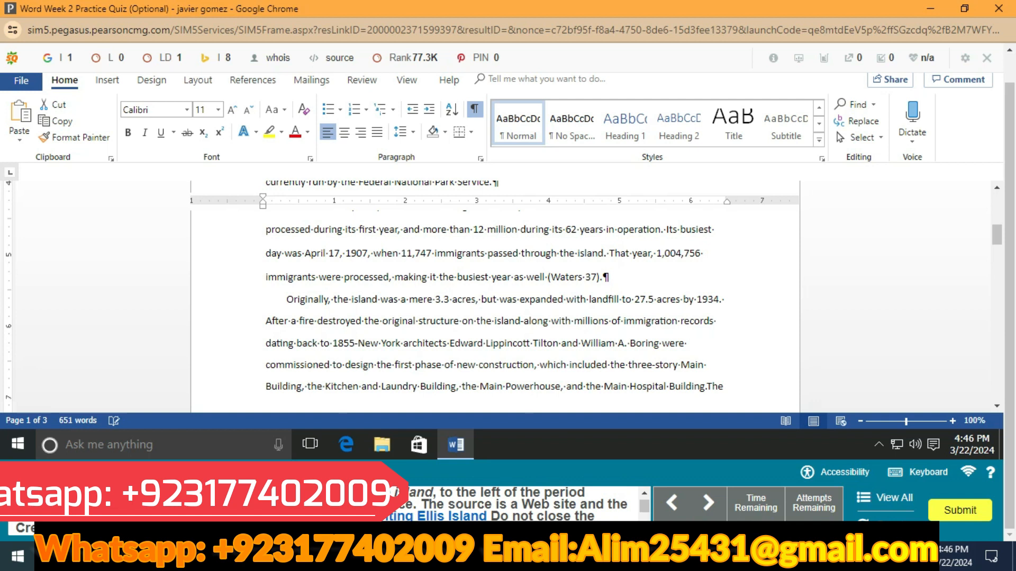
click(378, 300)
scroll(495, 296, up, 5)
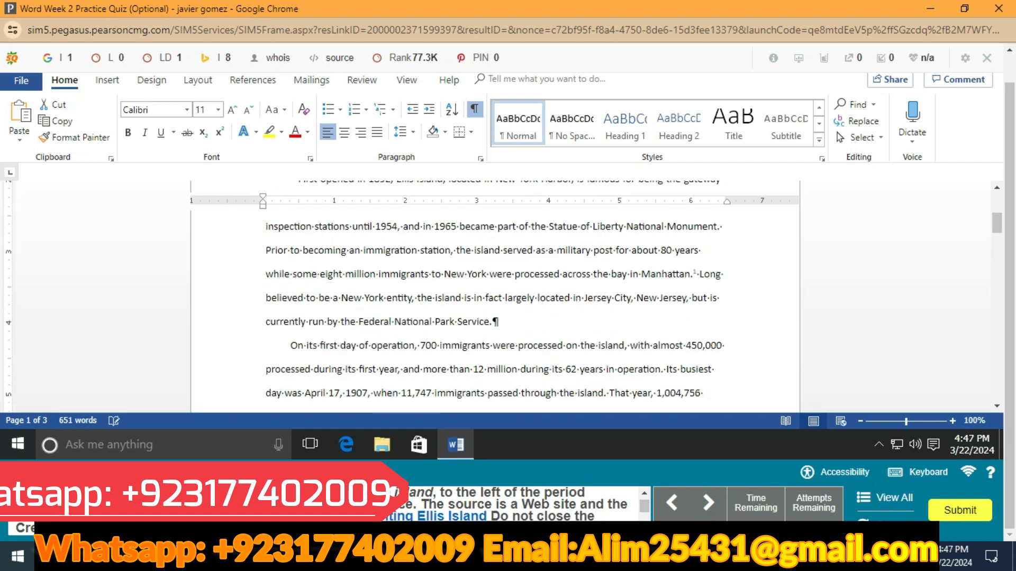
scroll(494, 297, down, 3)
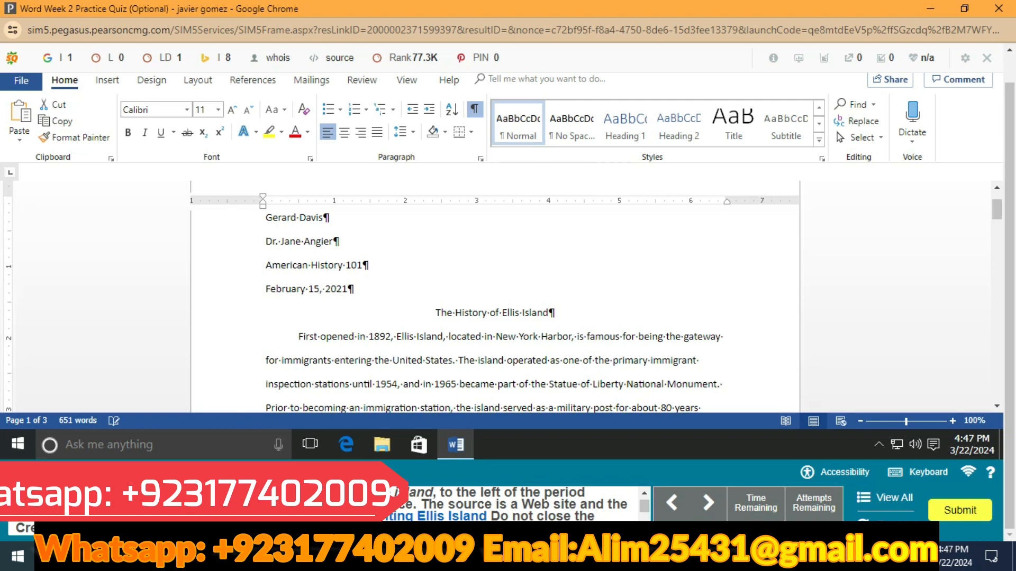
scroll(495, 297, down, 3)
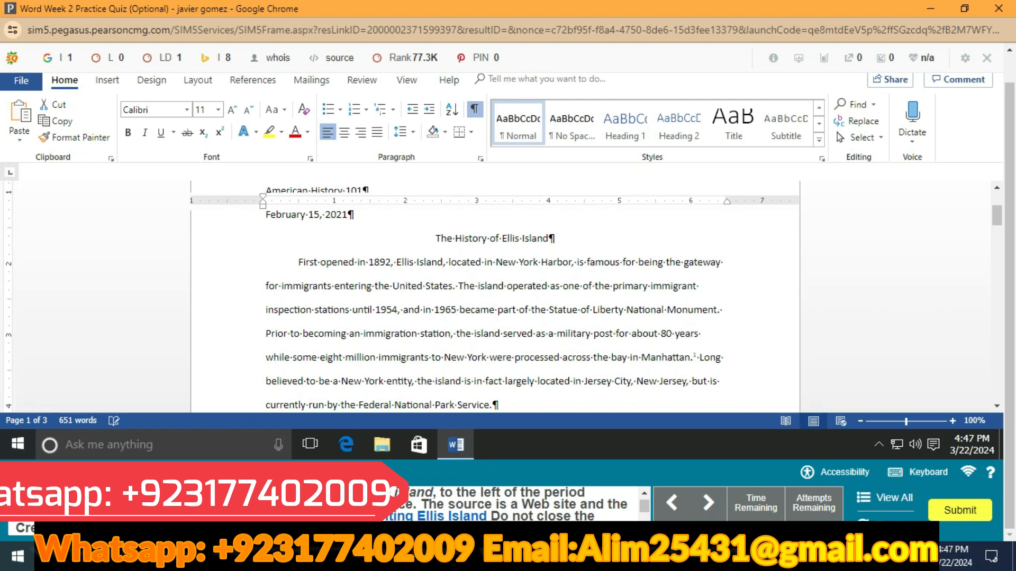
scroll(494, 296, down, 1)
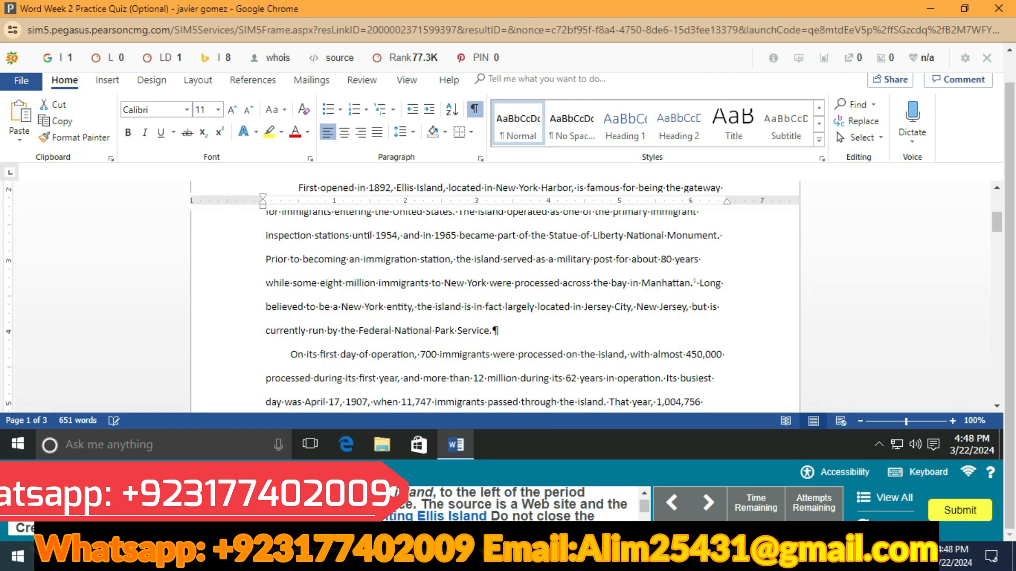
scroll(495, 297, down, 1)
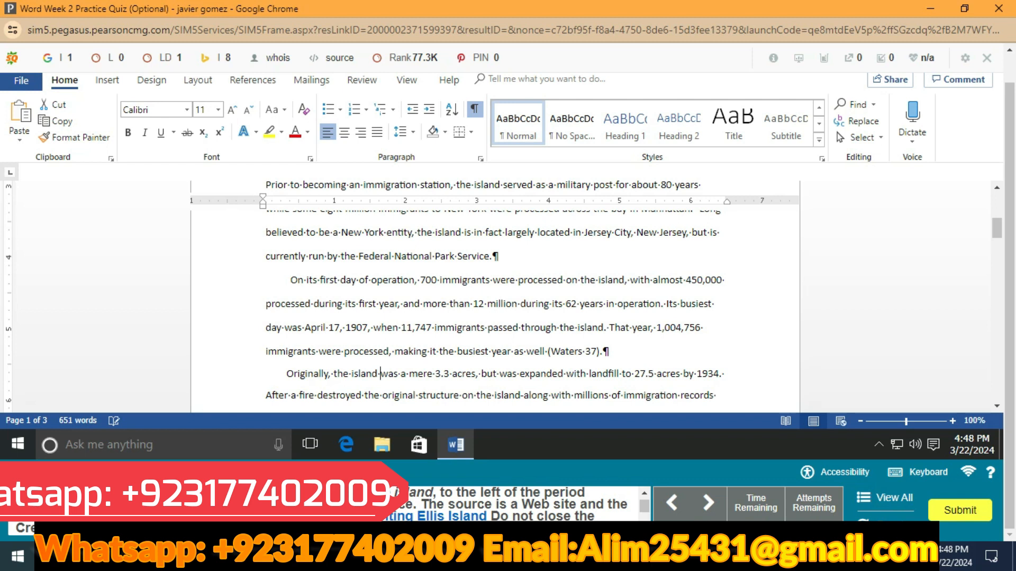
click(312, 80)
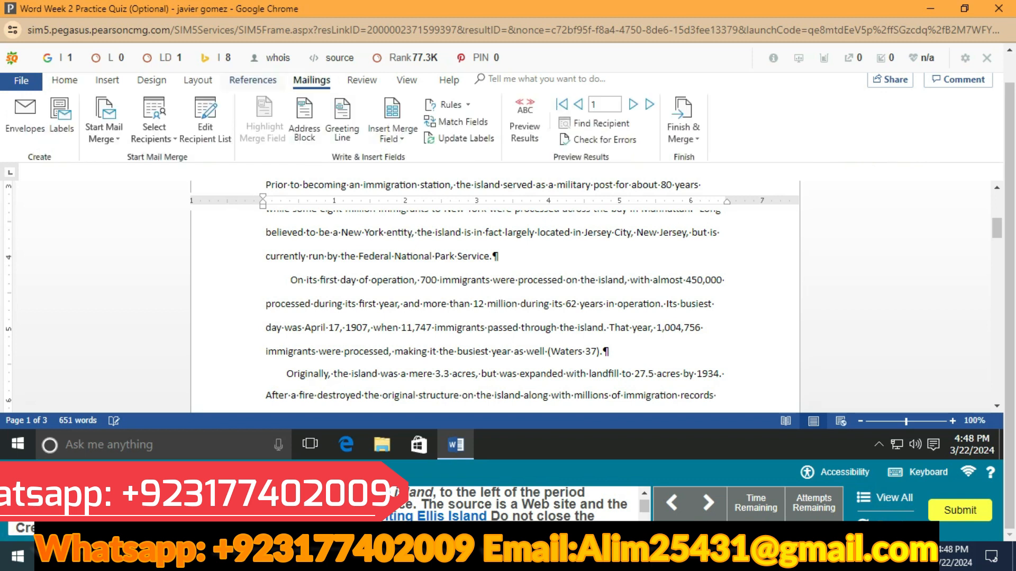
click(252, 80)
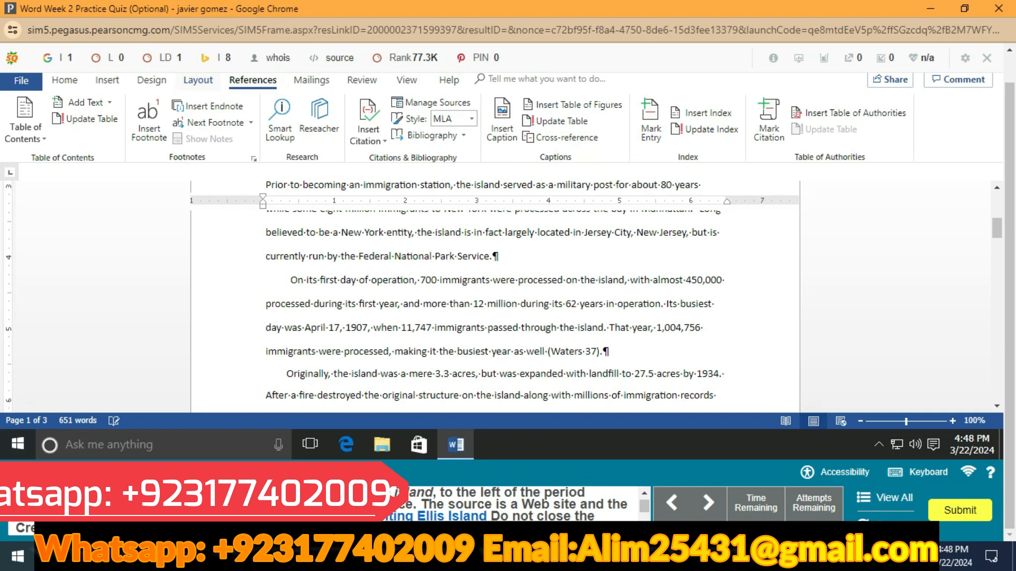
click(361, 80)
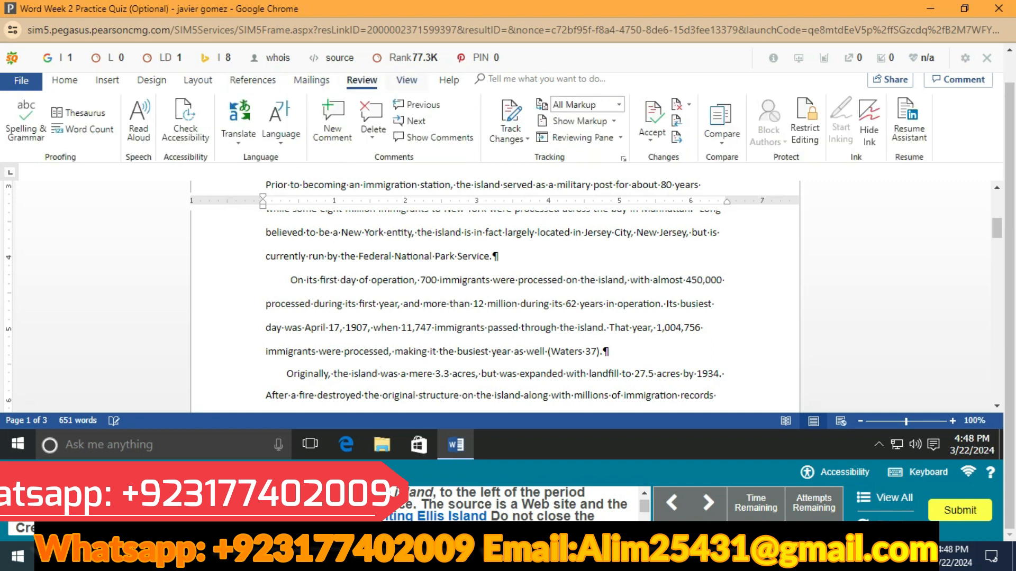
click(406, 80)
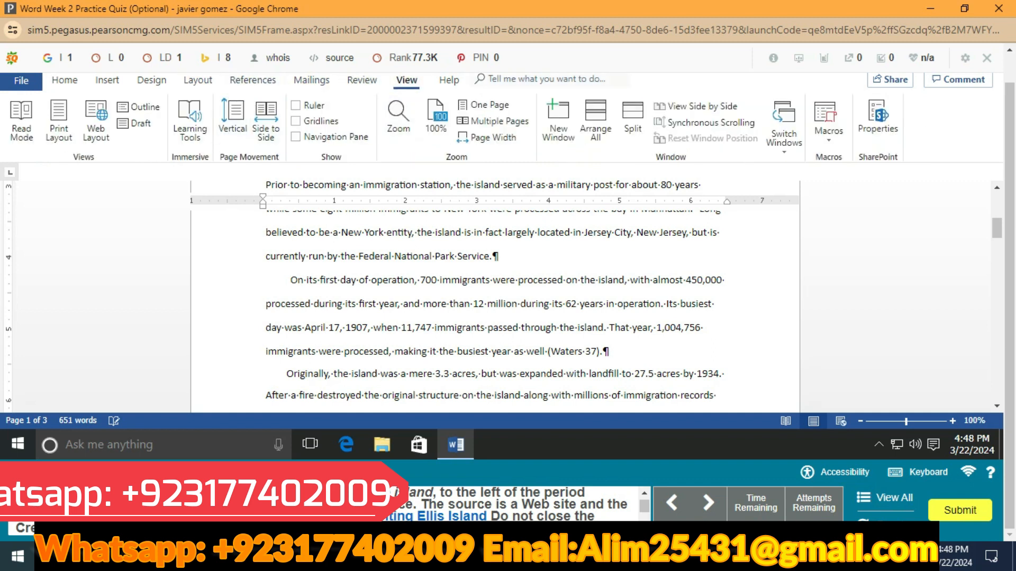
click(197, 80)
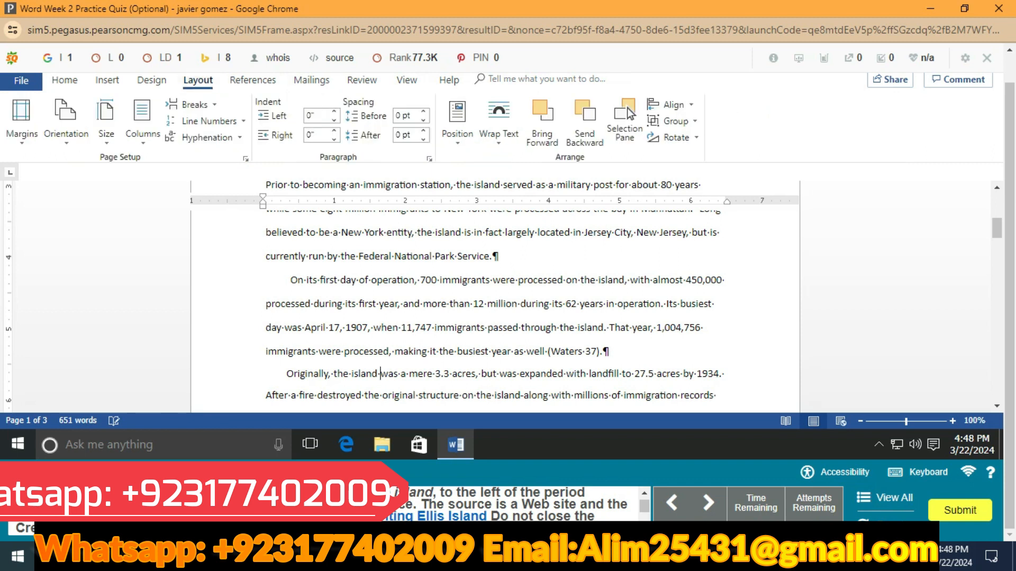
click(151, 80)
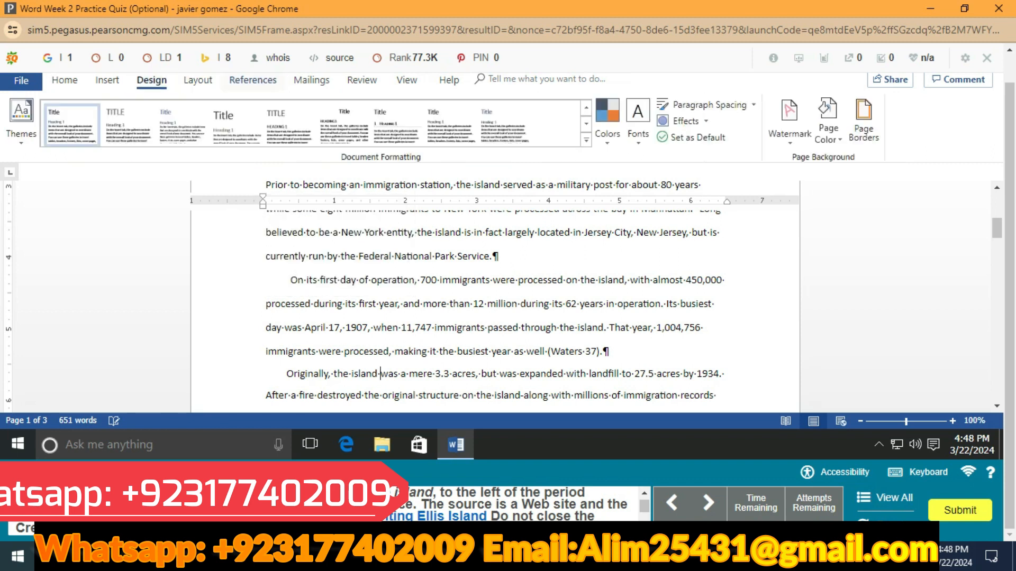
click(311, 80)
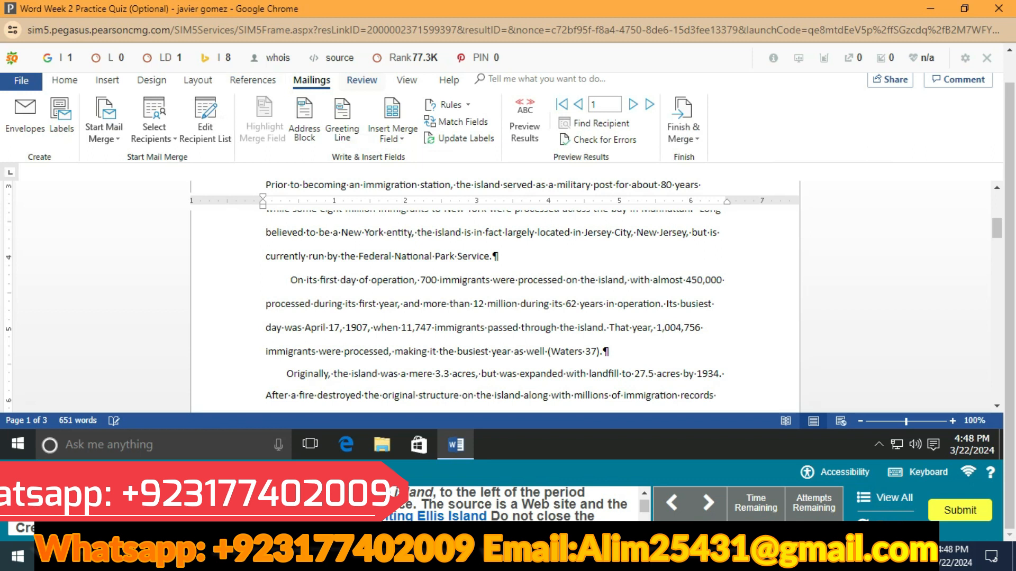
click(362, 79)
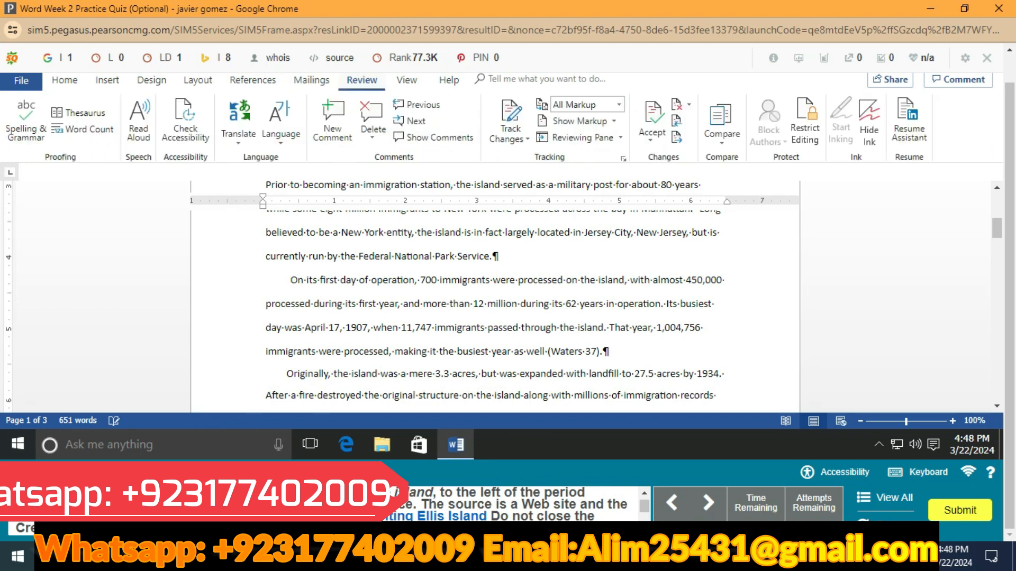
click(511, 137)
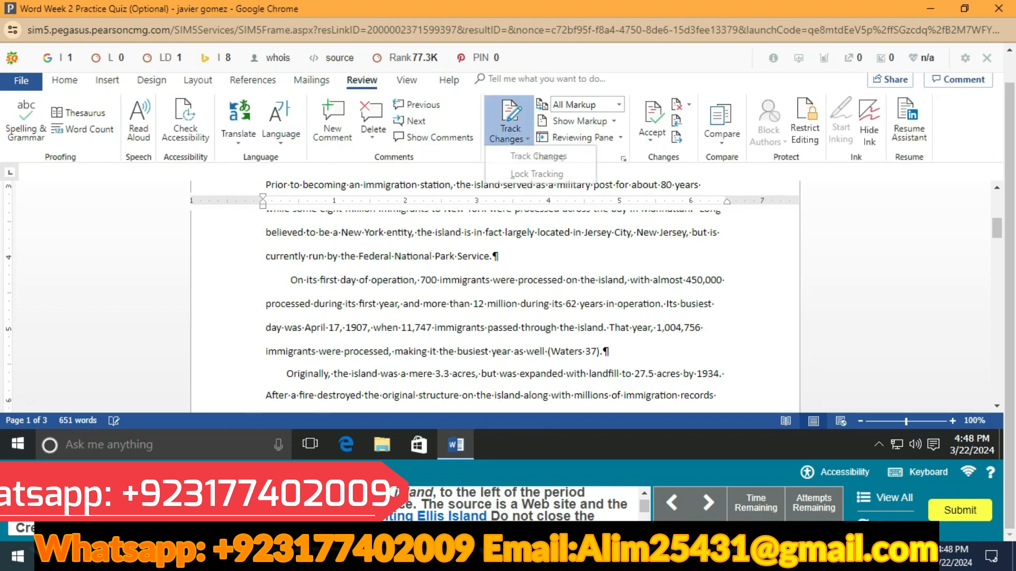
click(406, 80)
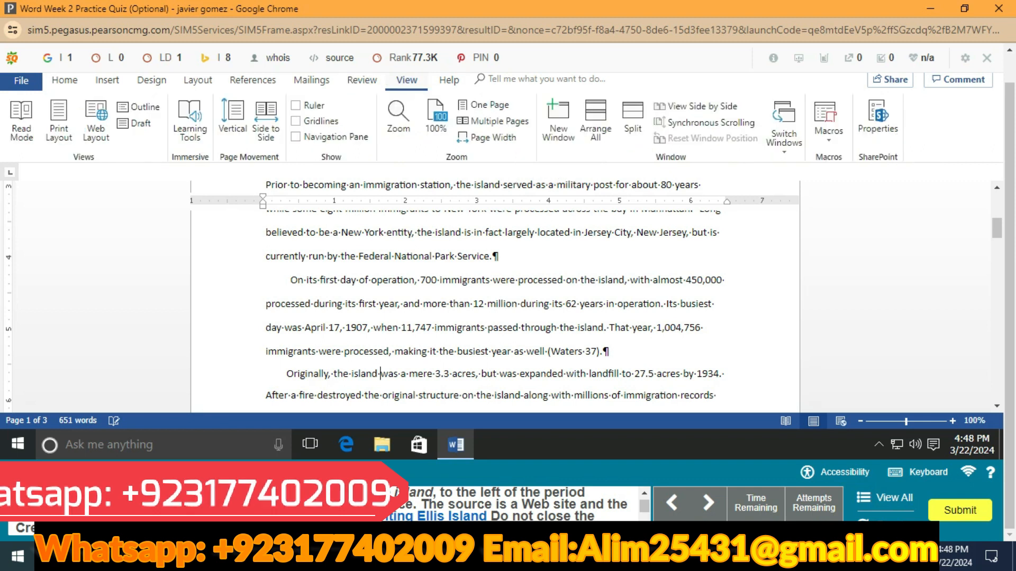
click(448, 79)
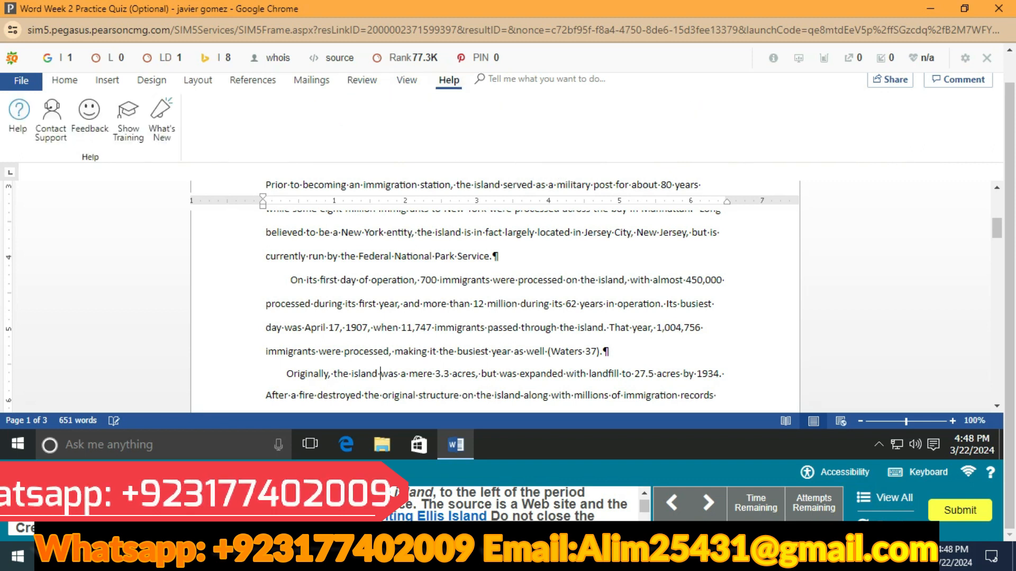
click(198, 79)
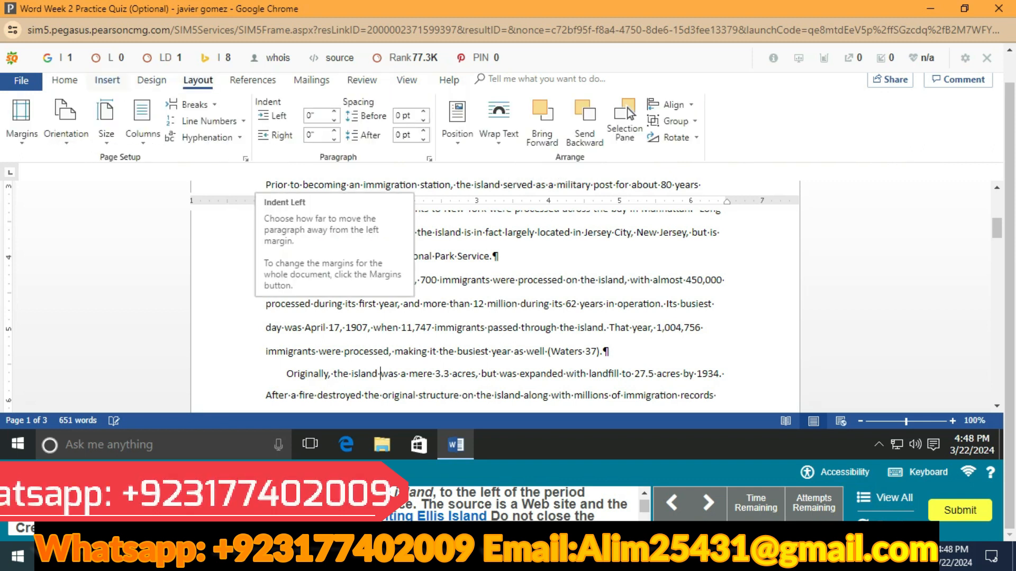
click(108, 80)
click(65, 80)
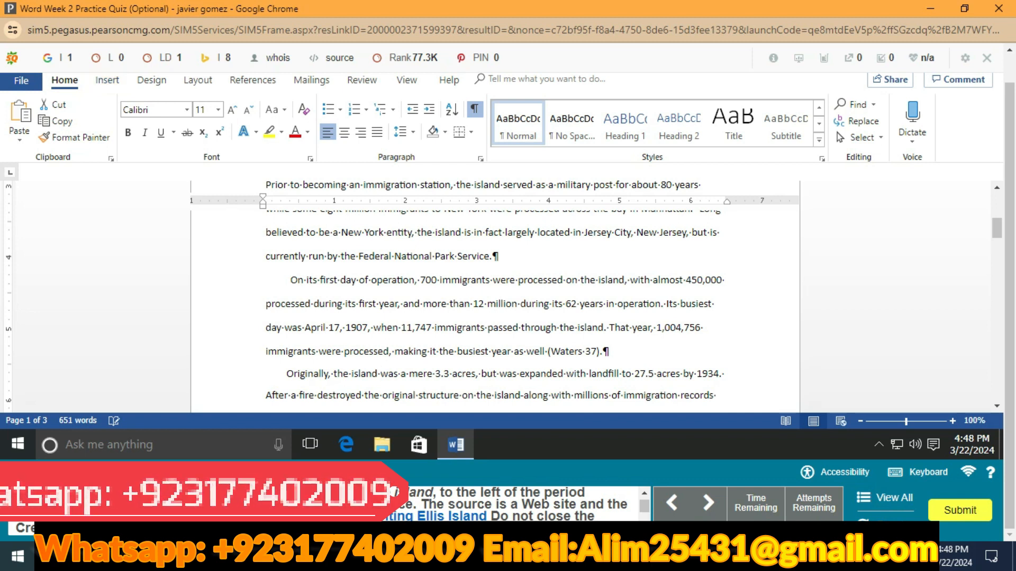
Place the insertion point right after "fireproof materials", before the period, in the first sentence on page 2
scroll(494, 296, down, 3)
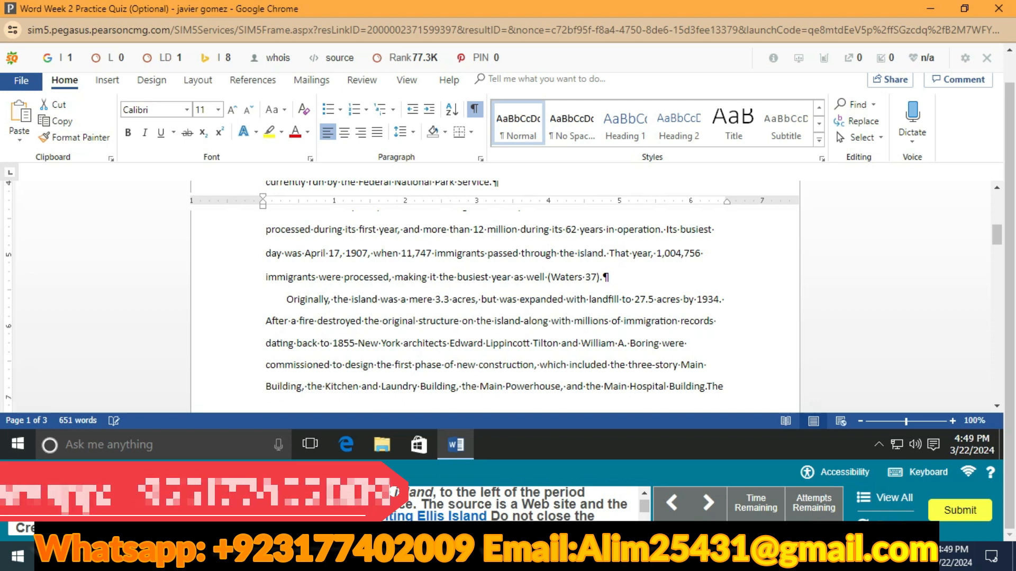
scroll(495, 296, down, 5)
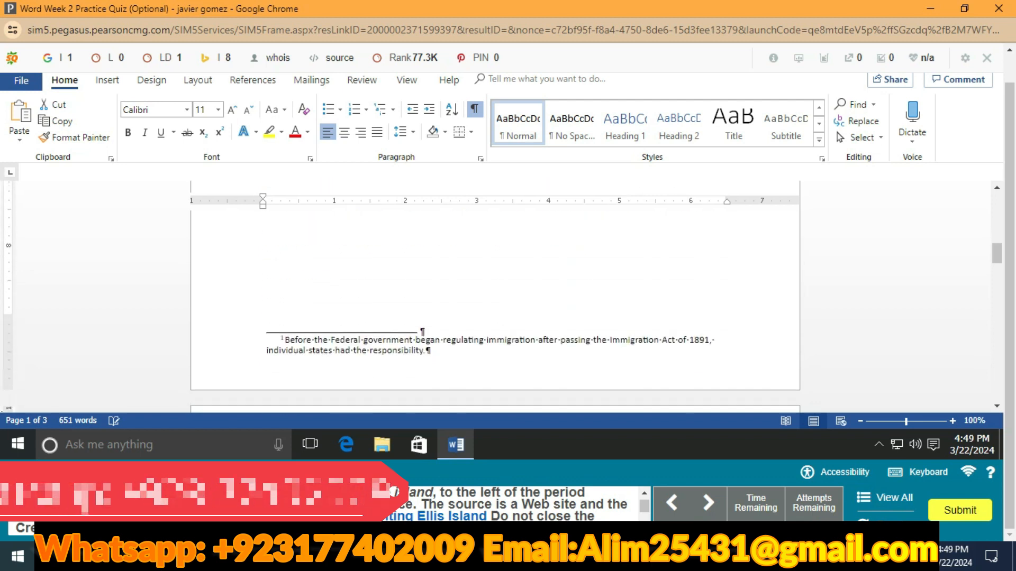
scroll(495, 297, down, 5)
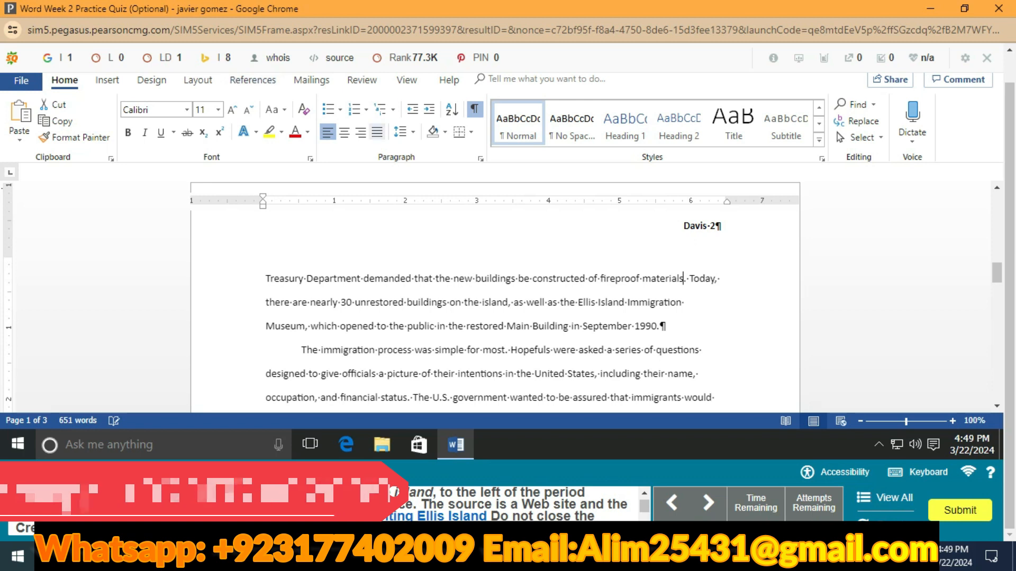
Start a new citation source after "fireproof materials" and set its source type to Web site
click(253, 80)
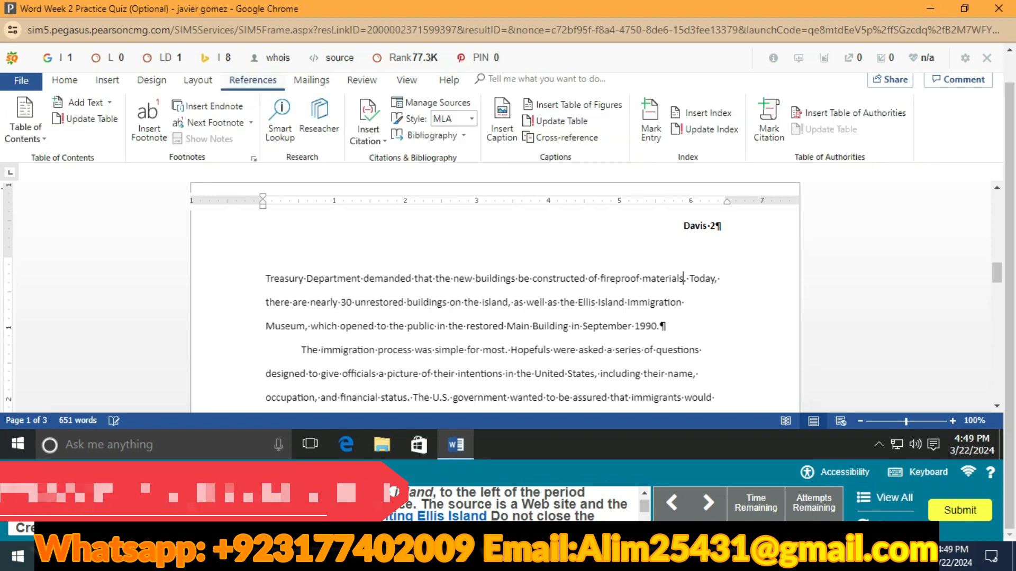
click(368, 127)
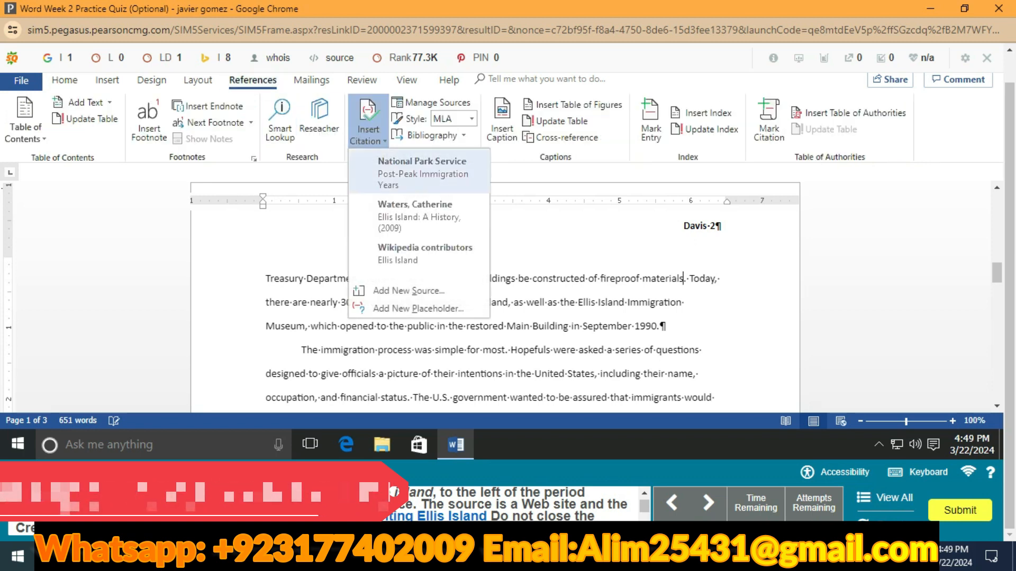
click(408, 291)
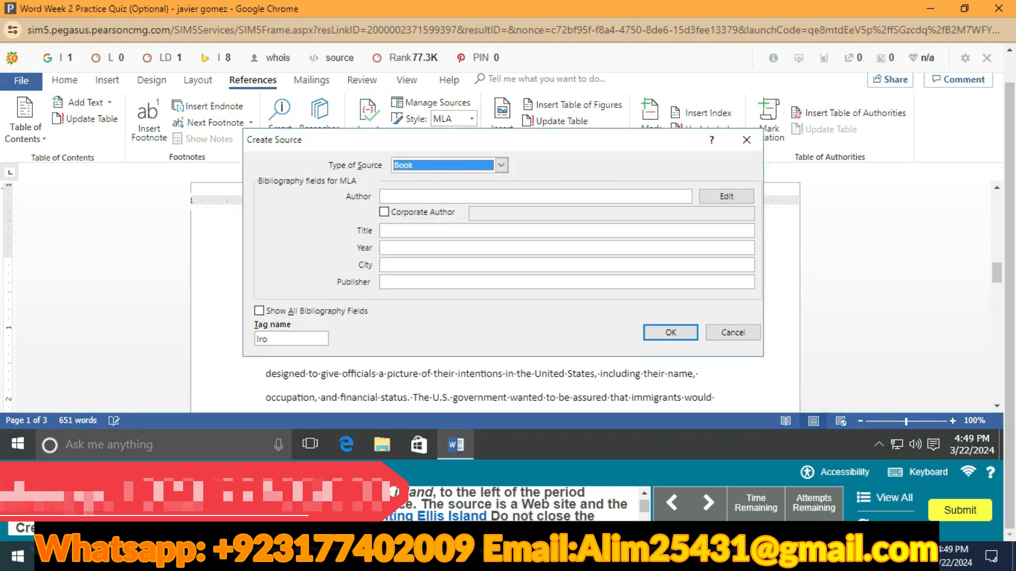
click(501, 165)
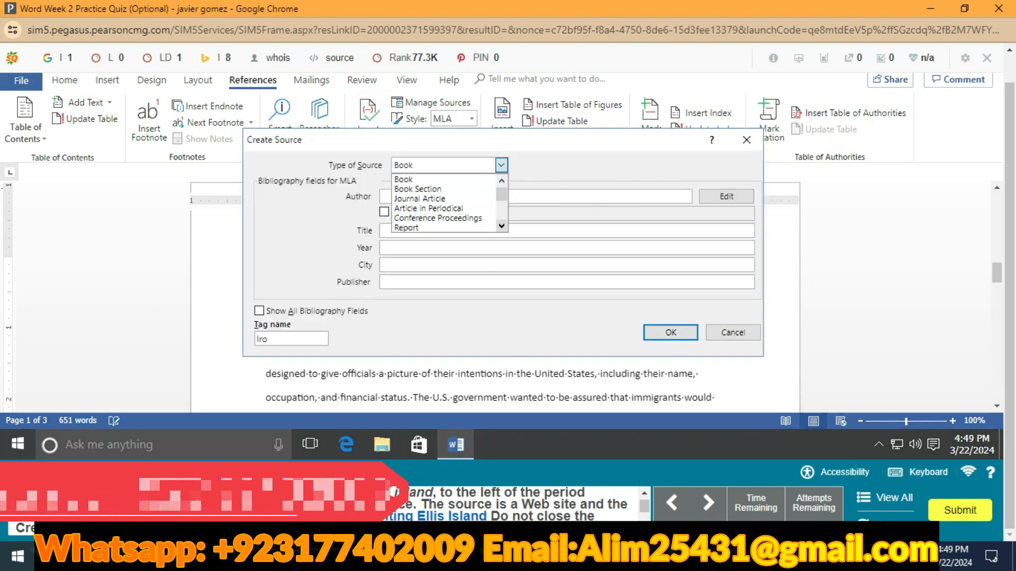
click(501, 226)
click(502, 226)
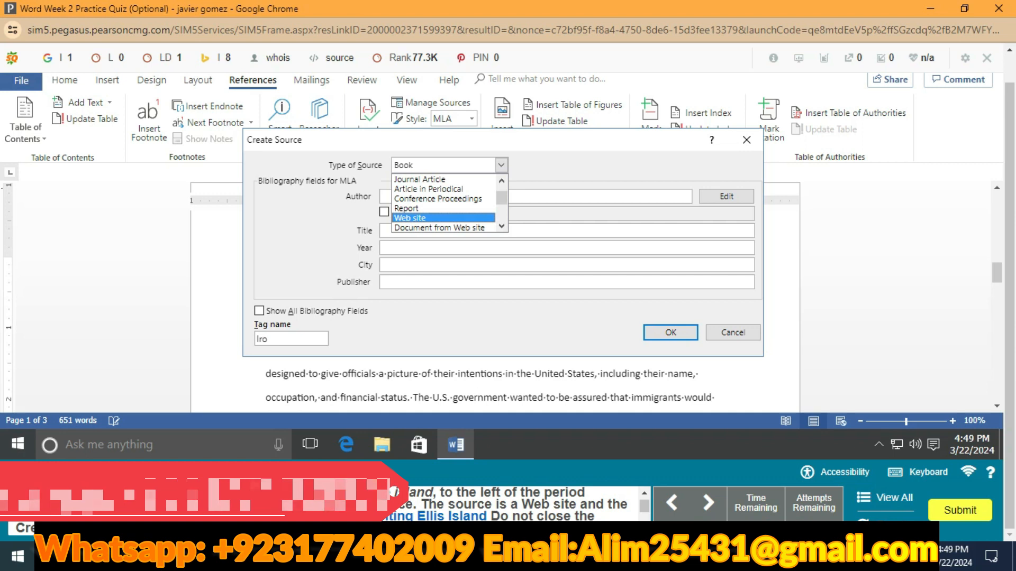
click(423, 218)
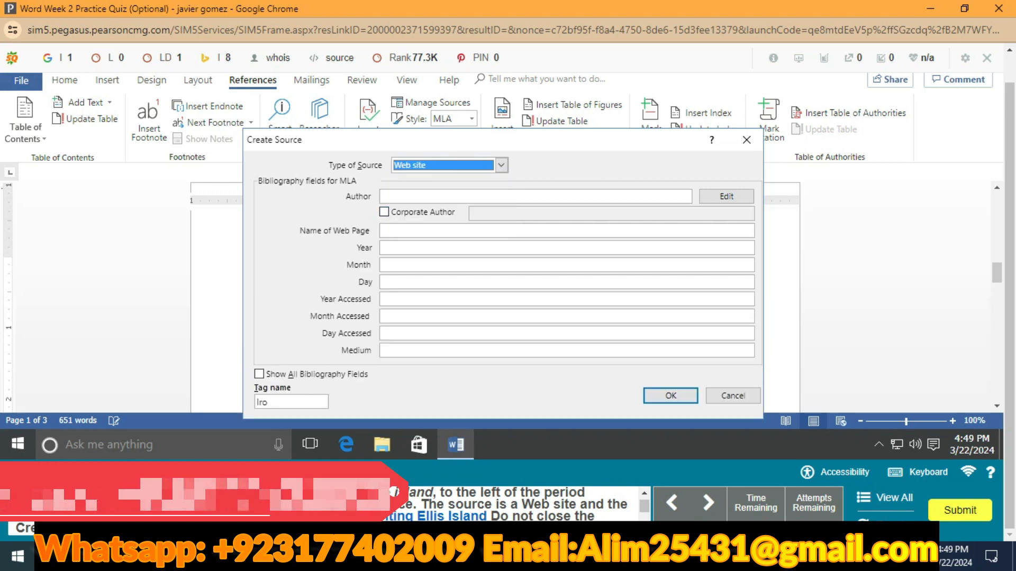
Enter the author's last and first name, separated by a comma, for the new Web site source
click(466, 196)
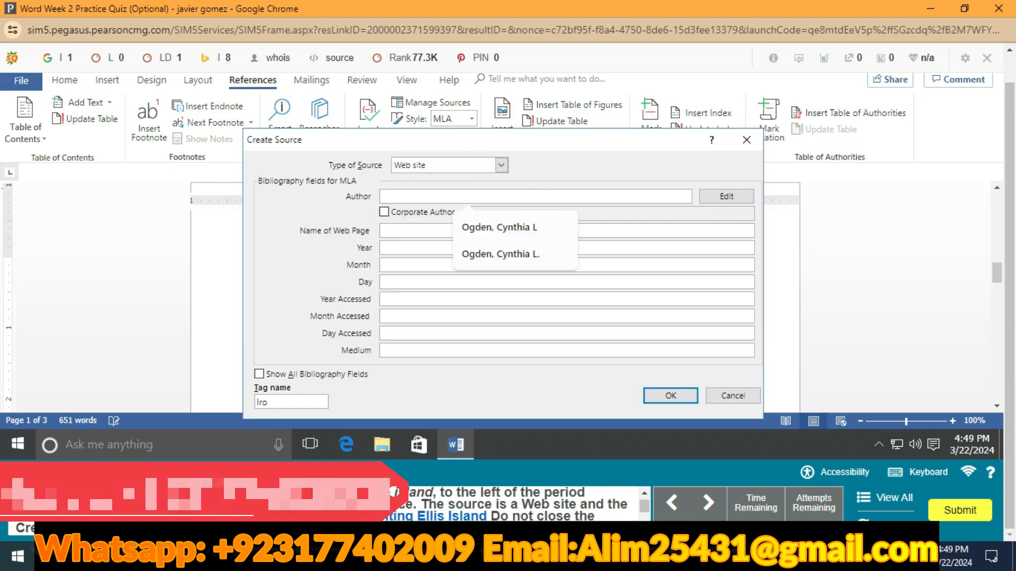
text(Ir)
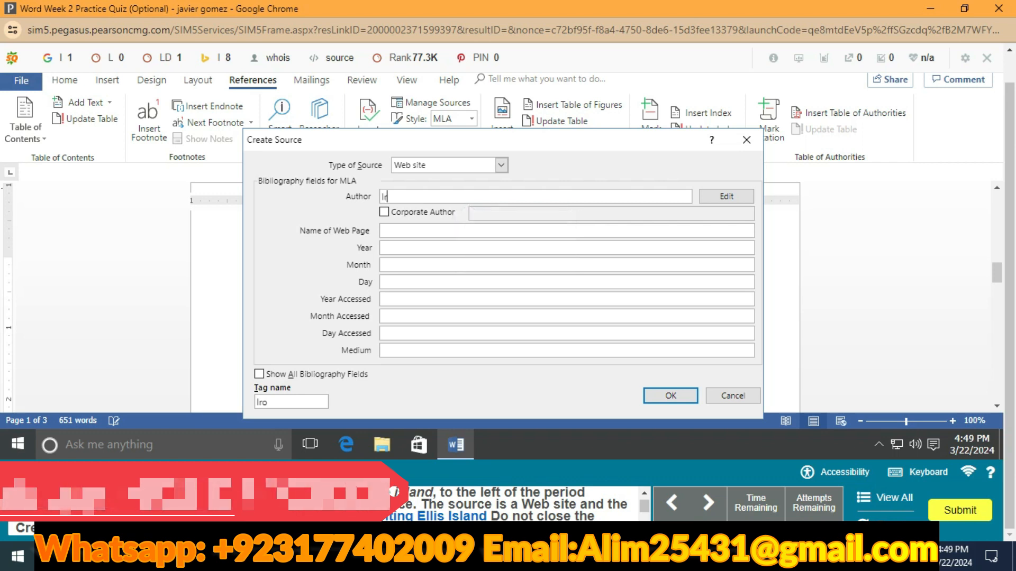
text(ons)
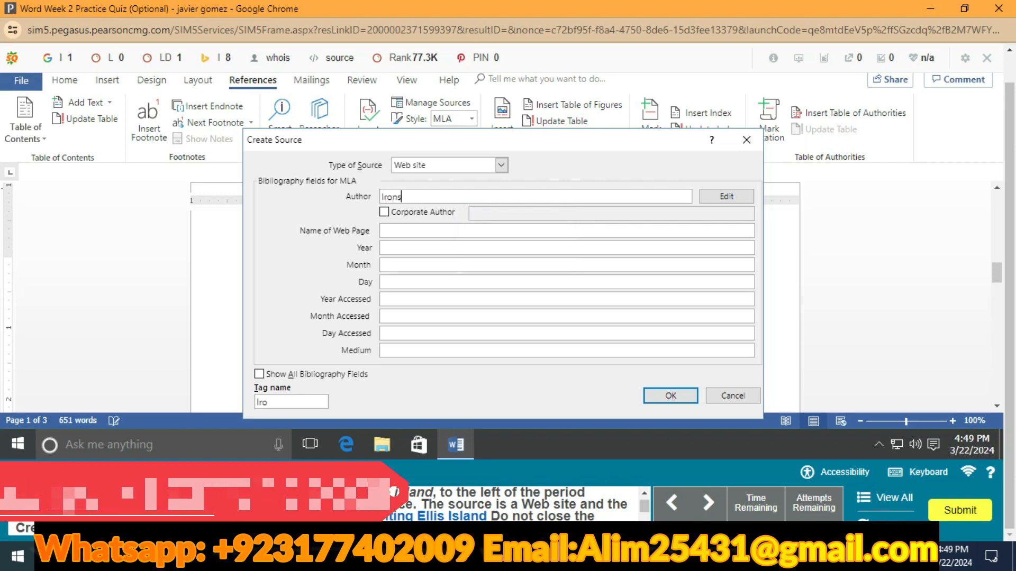
text(, St)
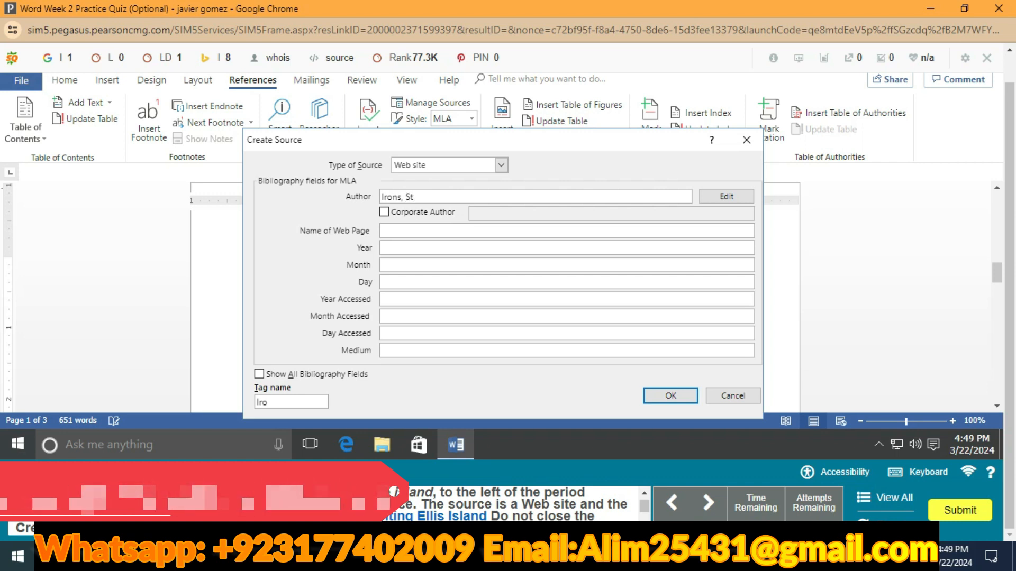
text(ephen)
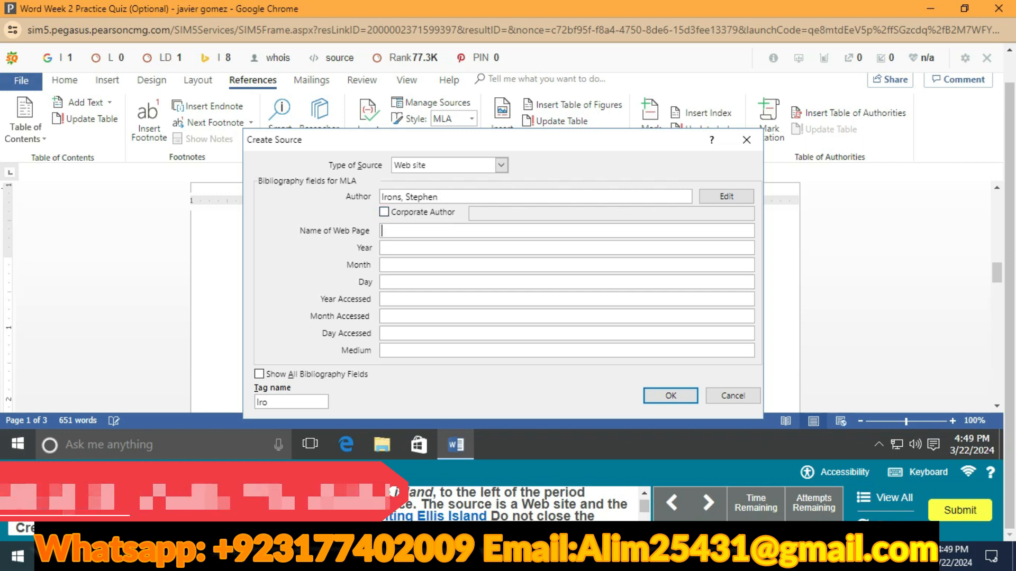
Set the source's name of web page to "Visiting Ellis Island"
text(Vi)
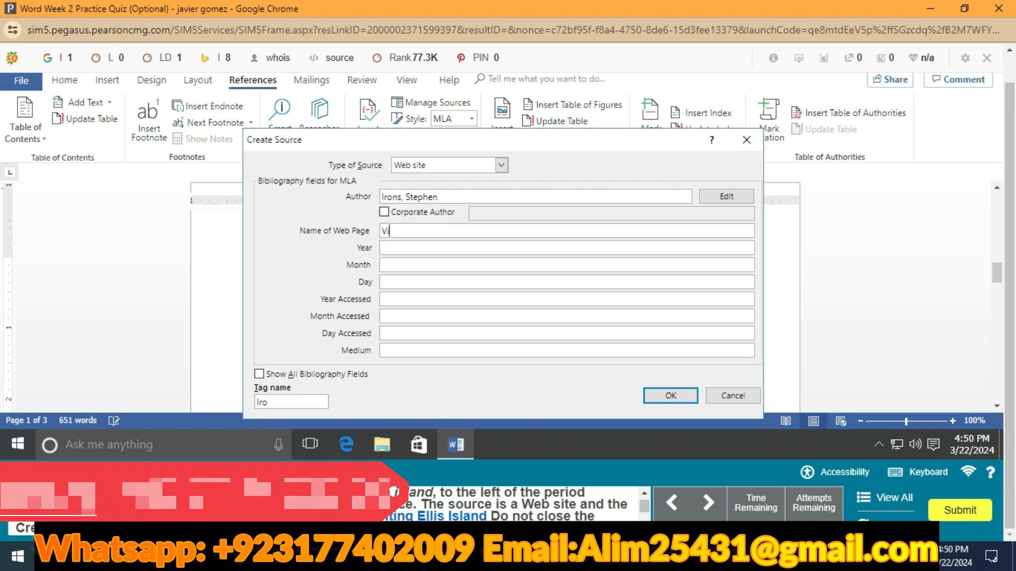
text(siting)
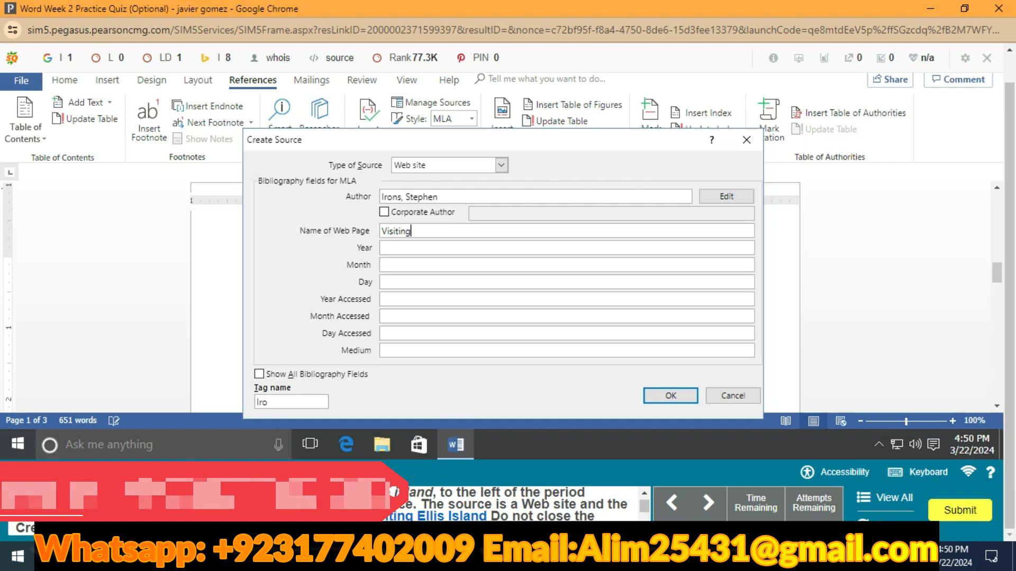
text( Elli)
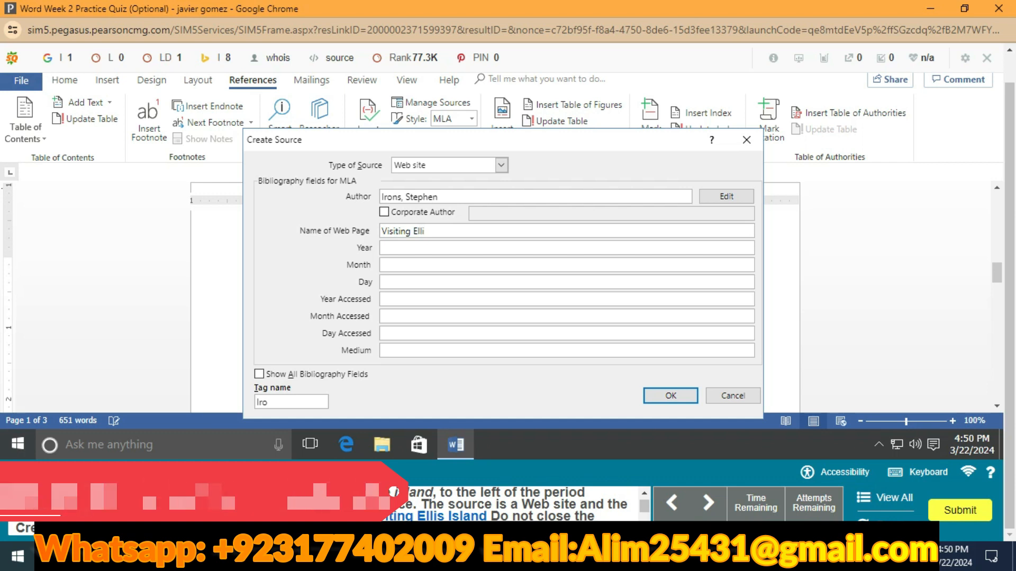
text(s Is)
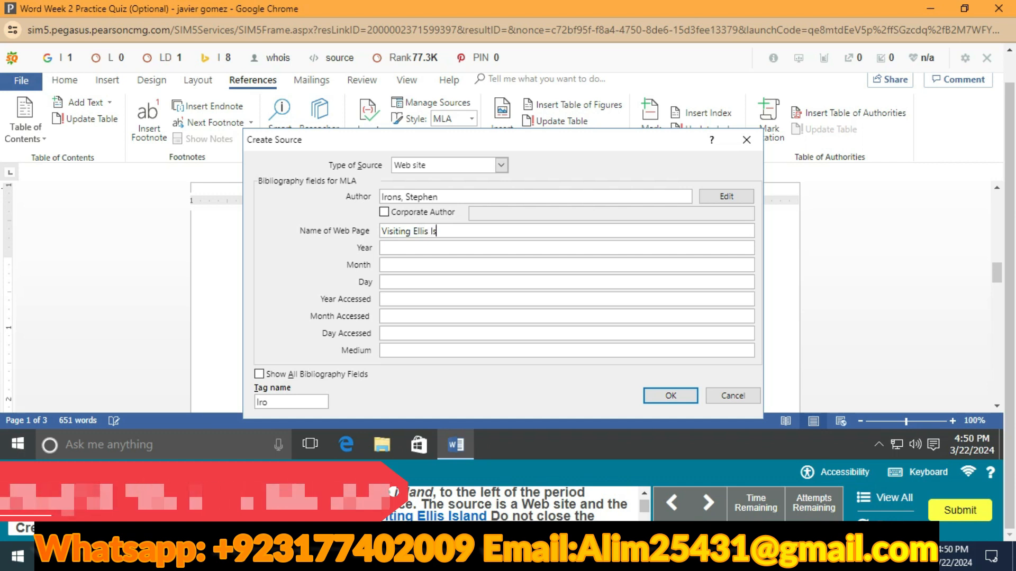
text(land)
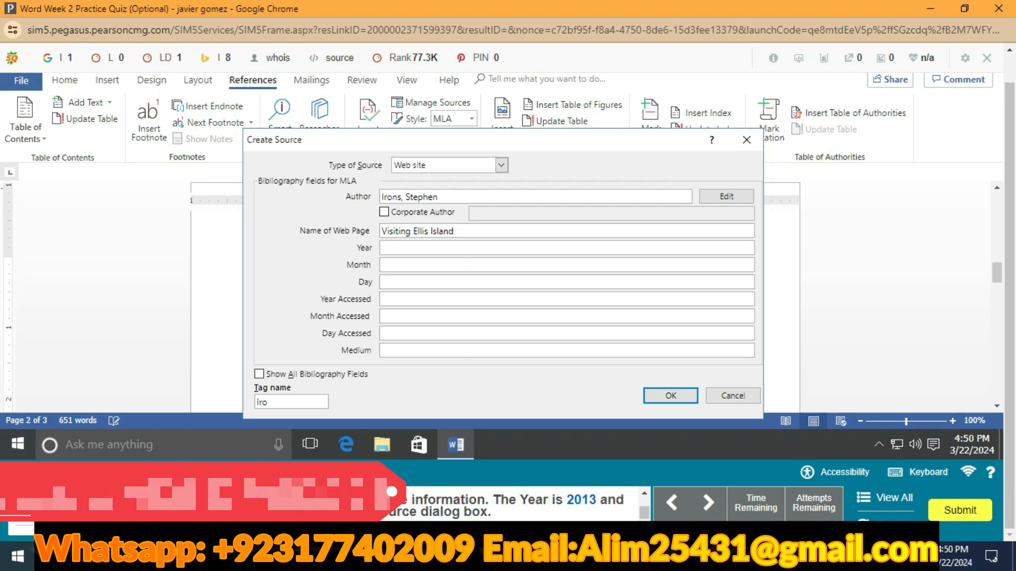
Set the source's publication date to year 2013, month July and day 17
text(2013)
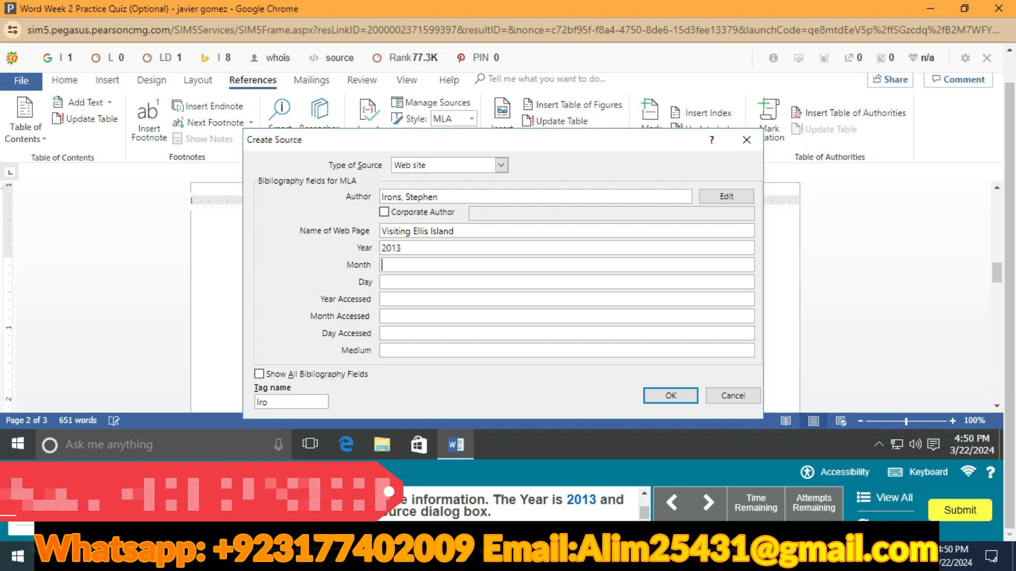
text(July)
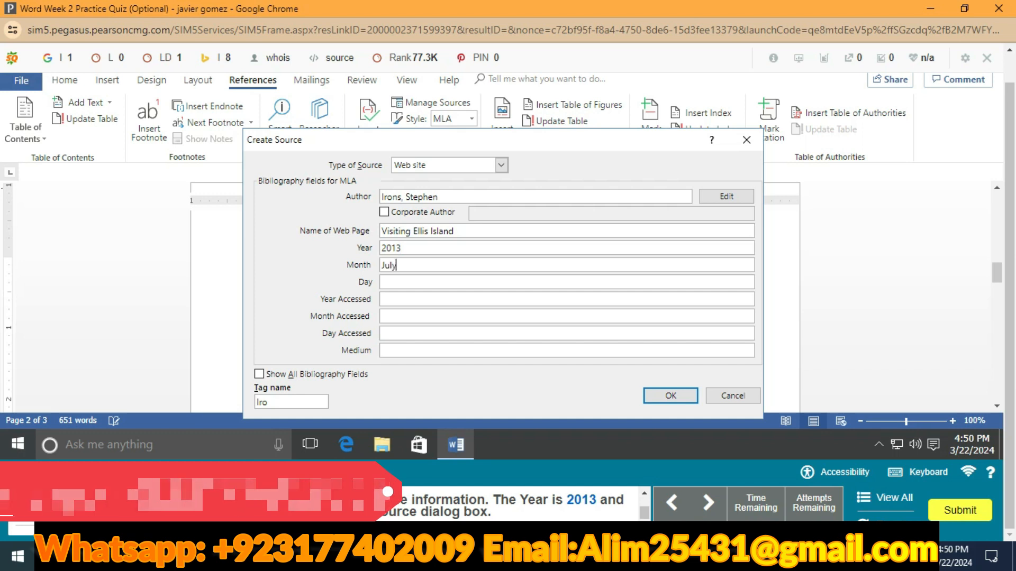
text(17)
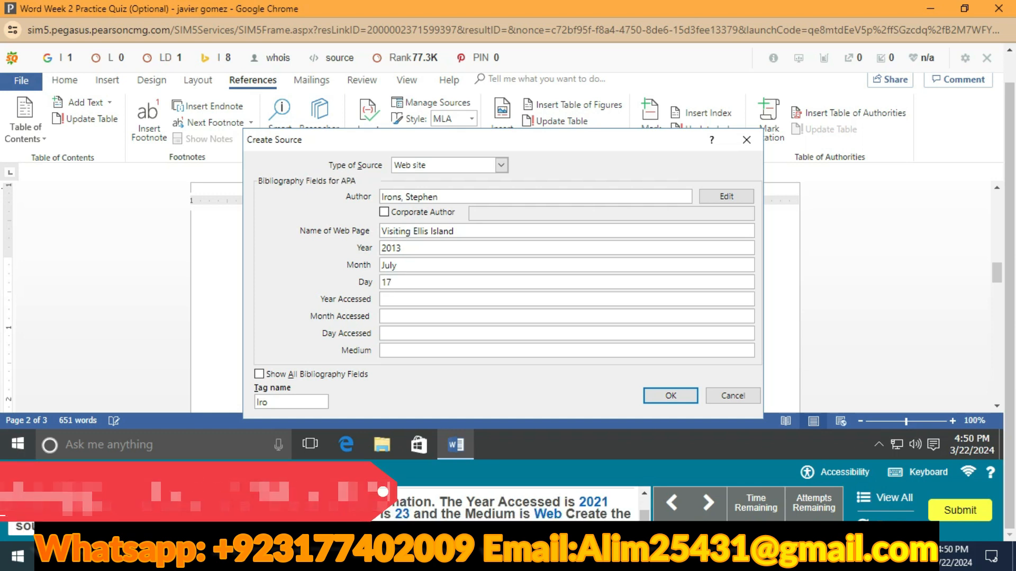
Set the source's year accessed to 2021 and start entering the month accessed with "Ma"
key(Tab)
text(2021)
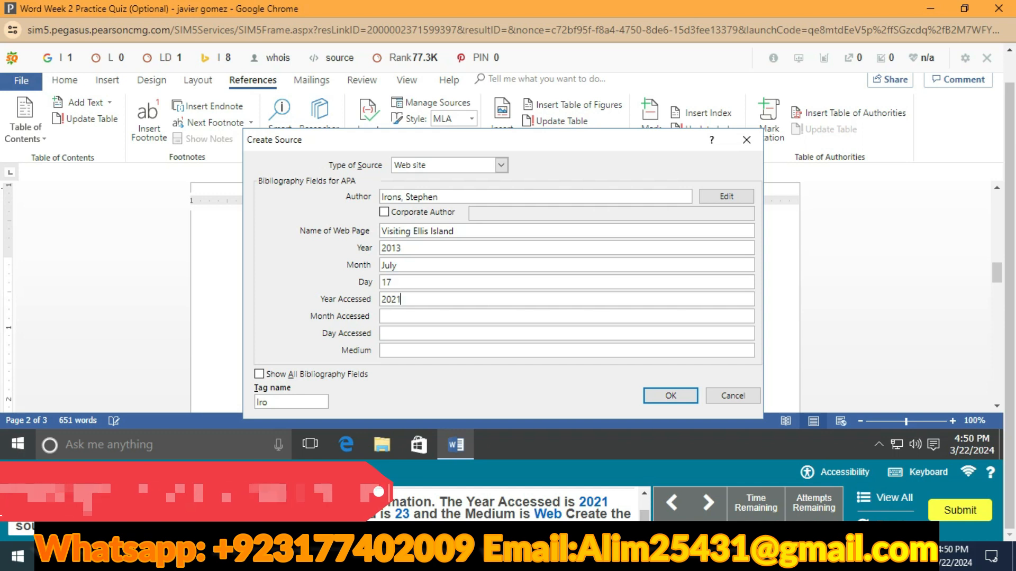
key(Tab)
text(Ma)
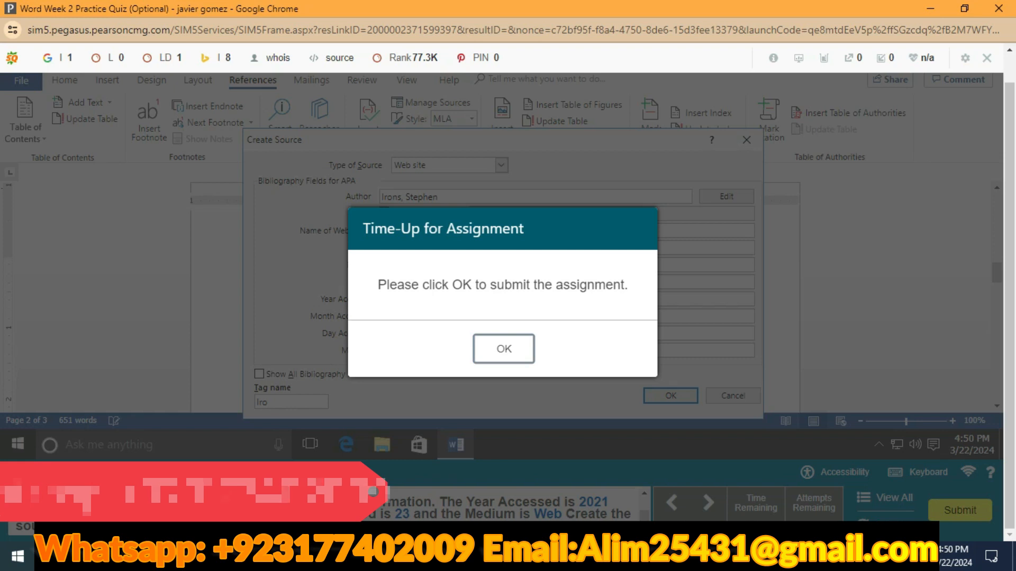
Submit the timed-out assignment, close the exam instructions page and switch back to the MyLab IT Assignment Calendar
click(504, 349)
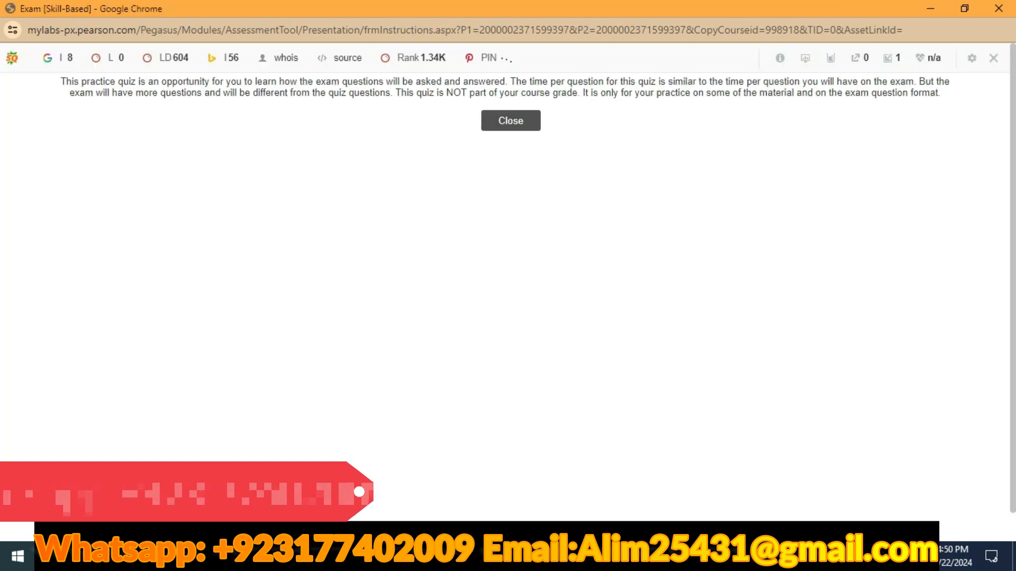
click(510, 121)
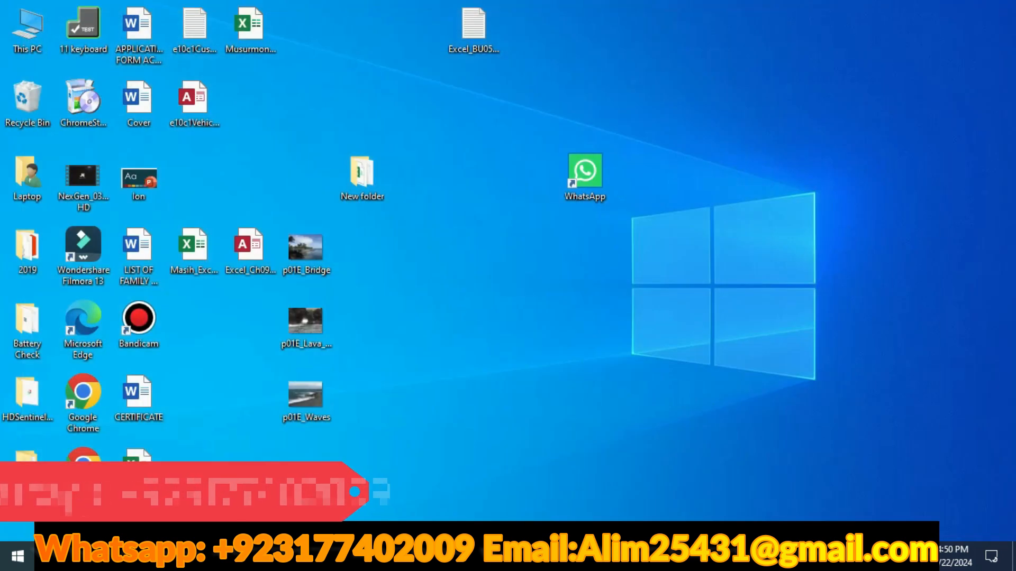
key(alt+Tab)
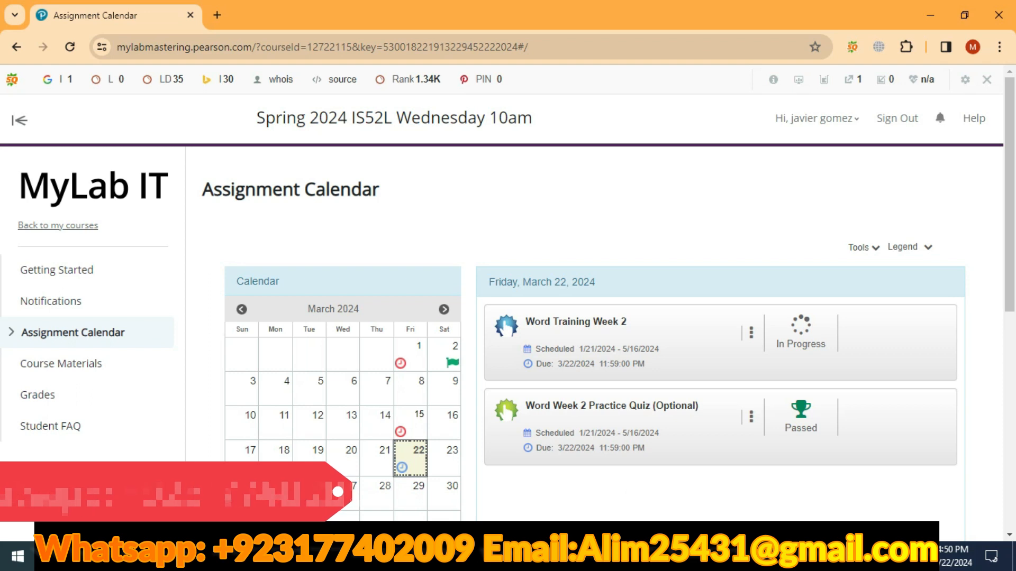
Open submission 2/2 of Word Week 2 Practice Quiz (Optional) and review the details of question 1
click(751, 417)
click(685, 451)
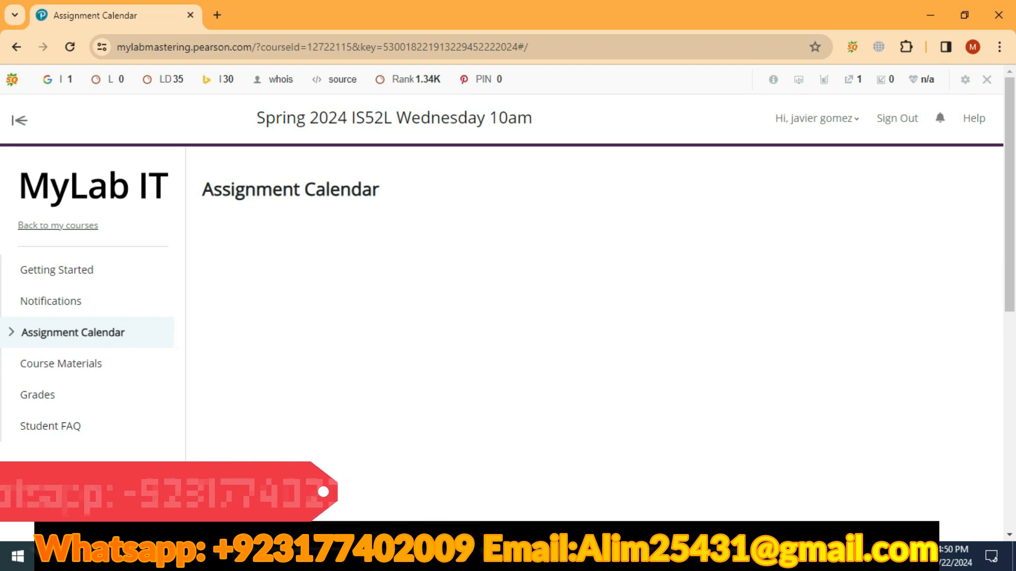
scroll(595, 318, down, 6)
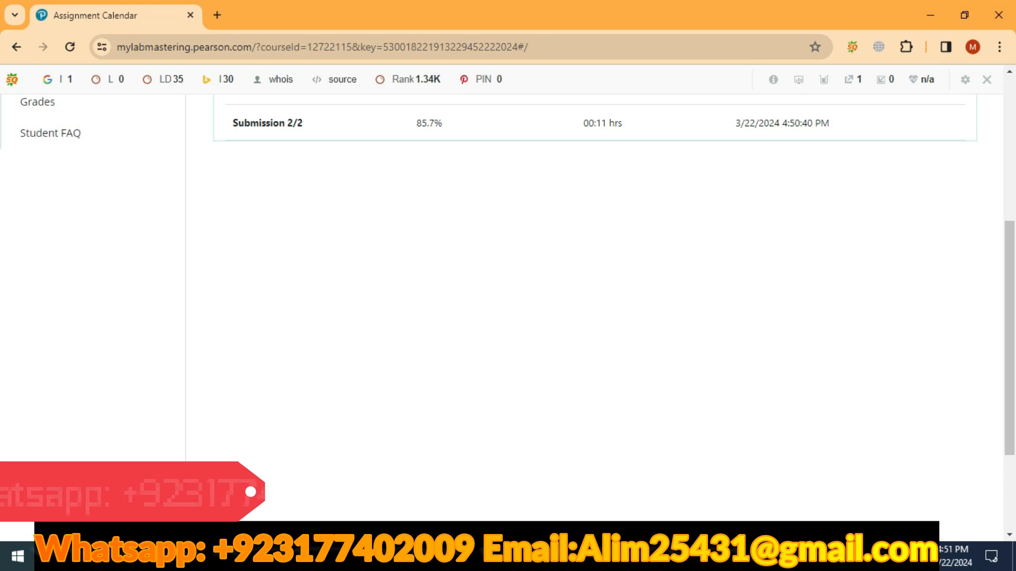
click(268, 124)
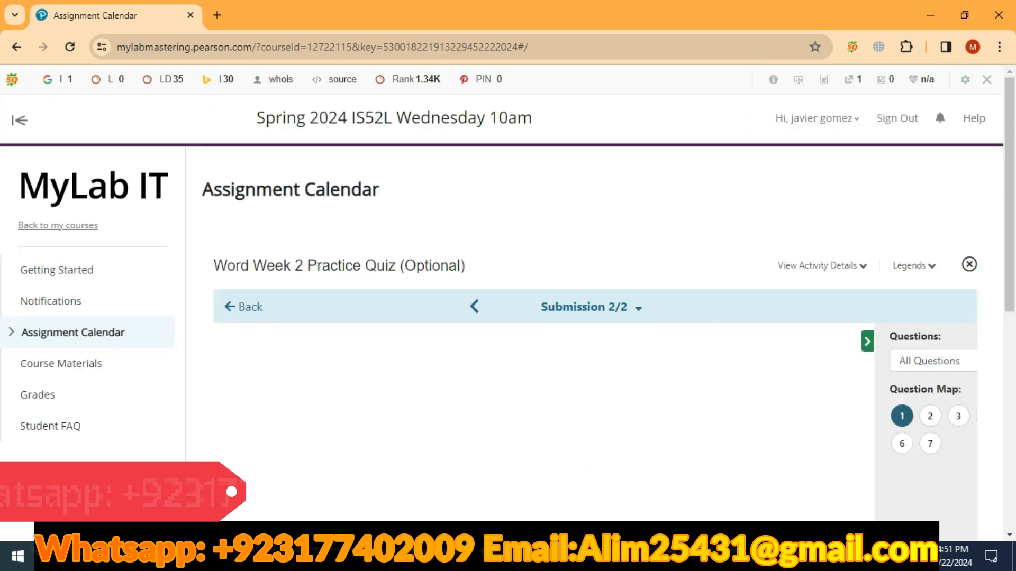
scroll(501, 318, down, 1)
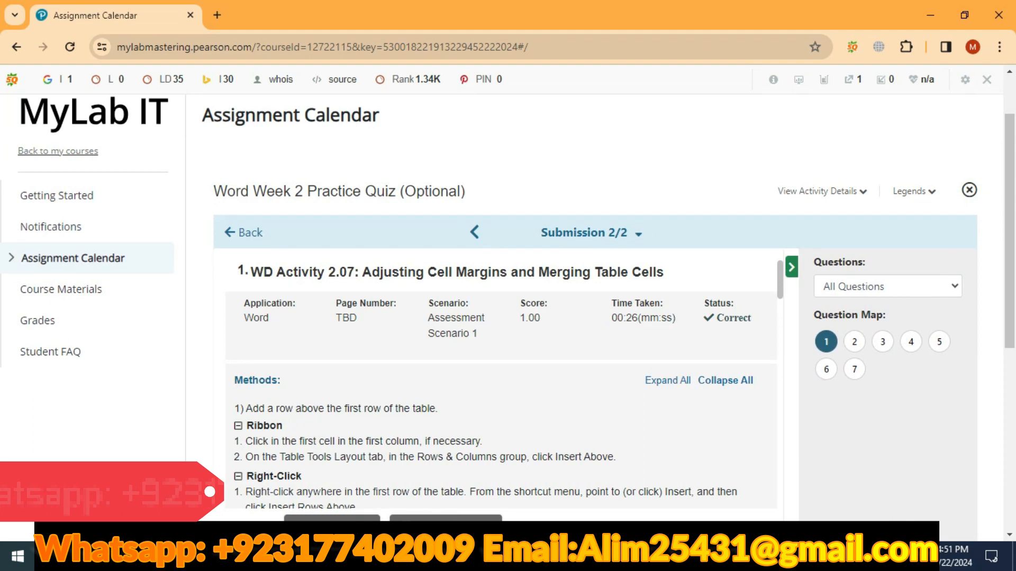
Return to the Assignment Calendar overview and minimize the browser window
click(73, 258)
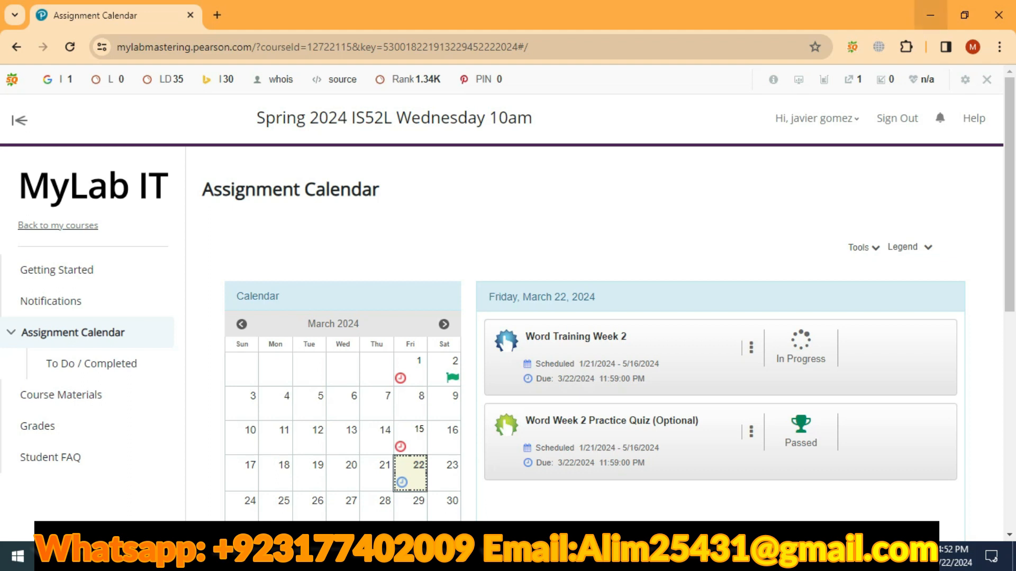
click(930, 15)
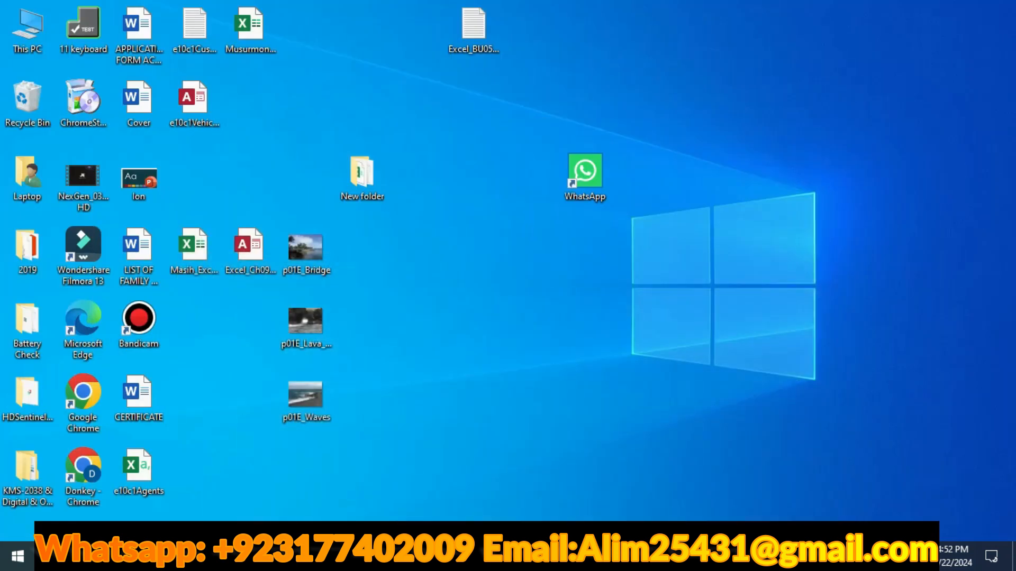